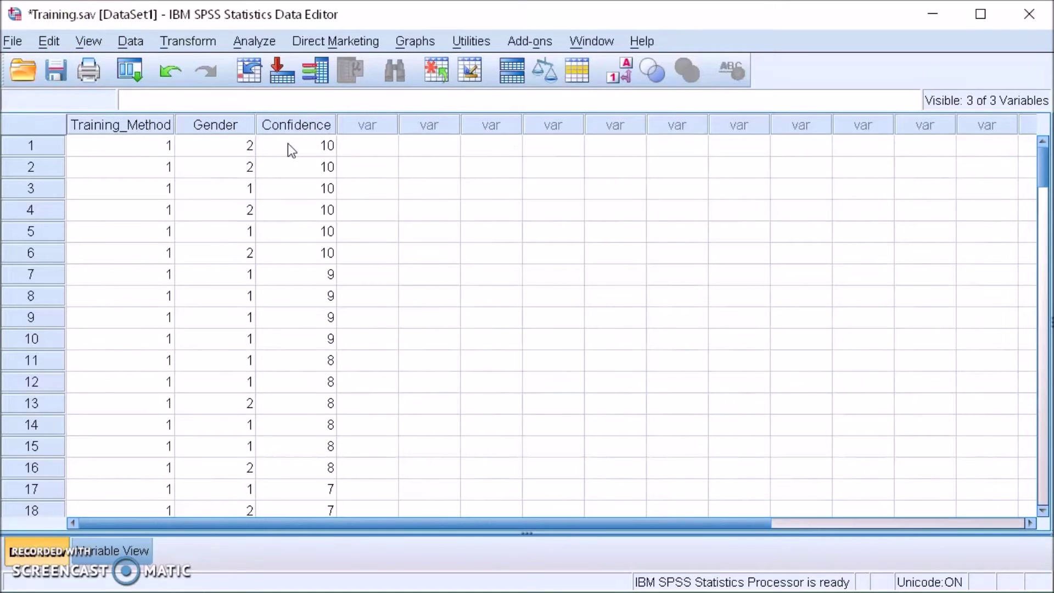
- Look over the Training_Method, Gender and Confidence columns in the dataset
left_click(145, 126)
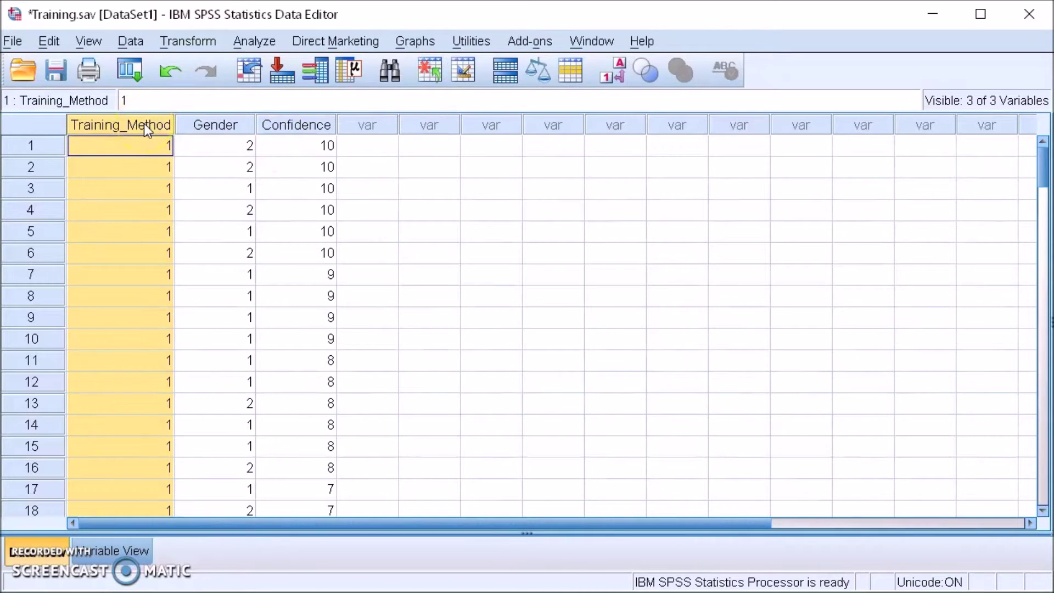
left_click(218, 128)
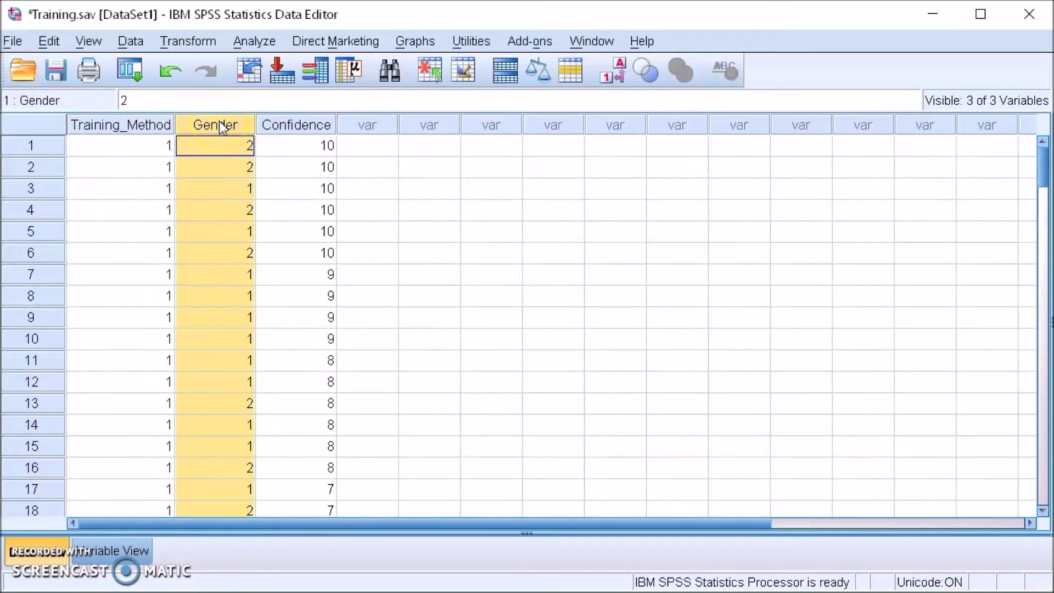
left_click(305, 127)
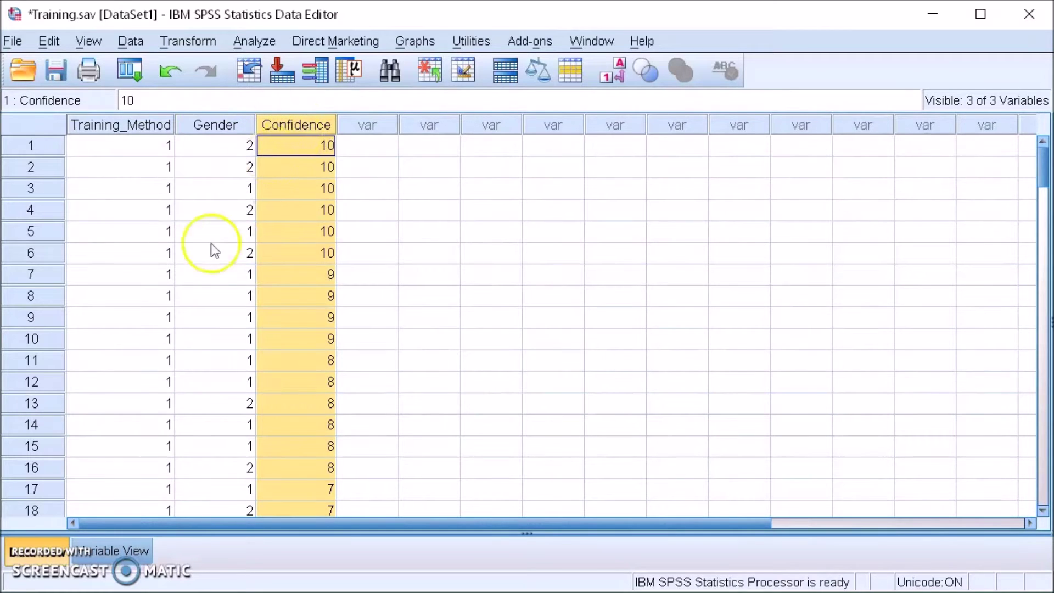
- Switch to the variable definitions and review the value labels of Training_Method and Gender without changing them
left_click(122, 549)
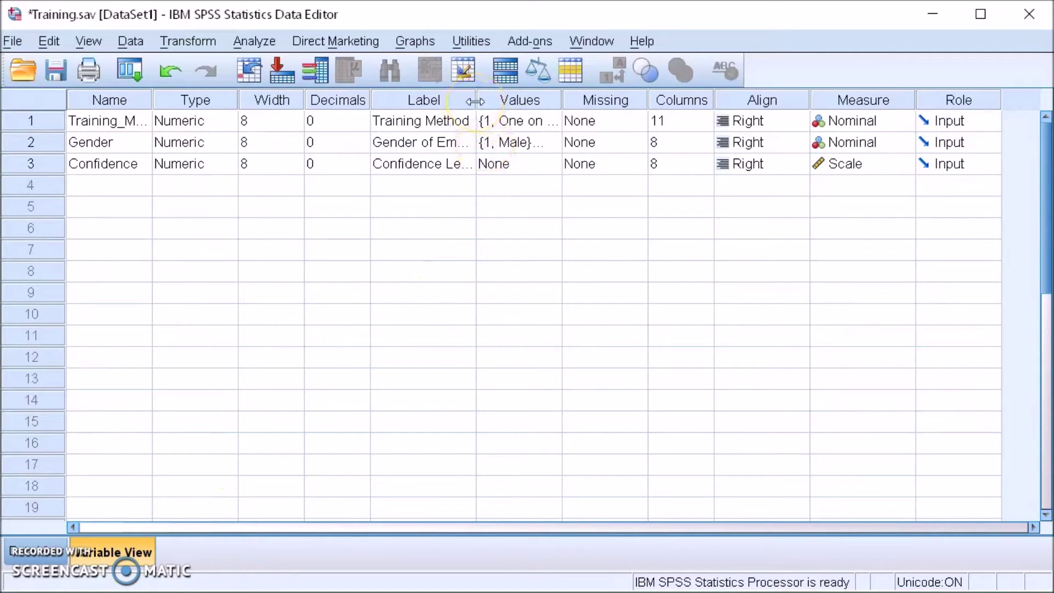
left_click(536, 120)
left_click(548, 122)
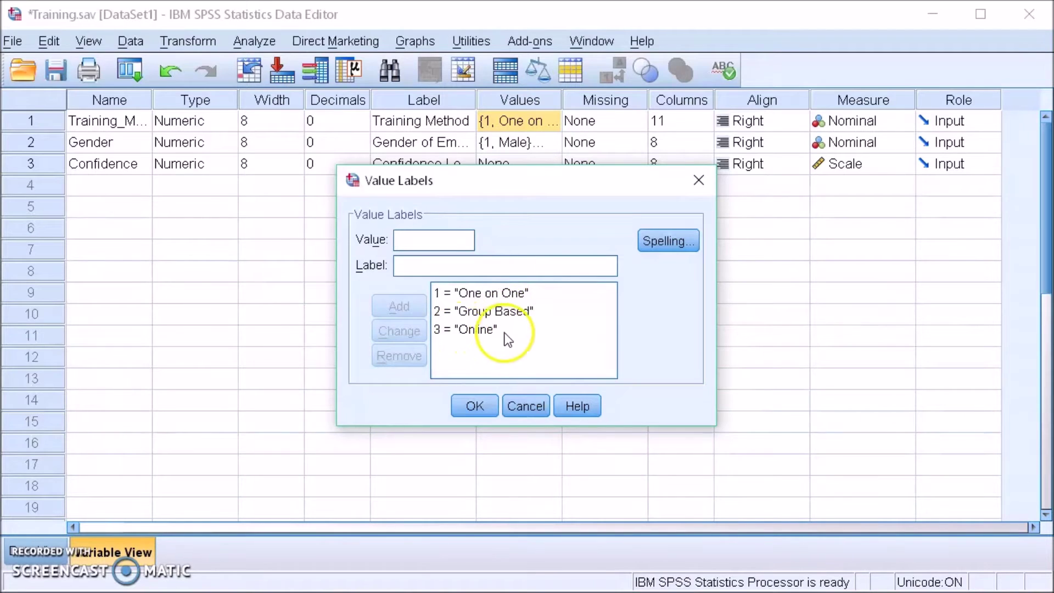
left_click(520, 405)
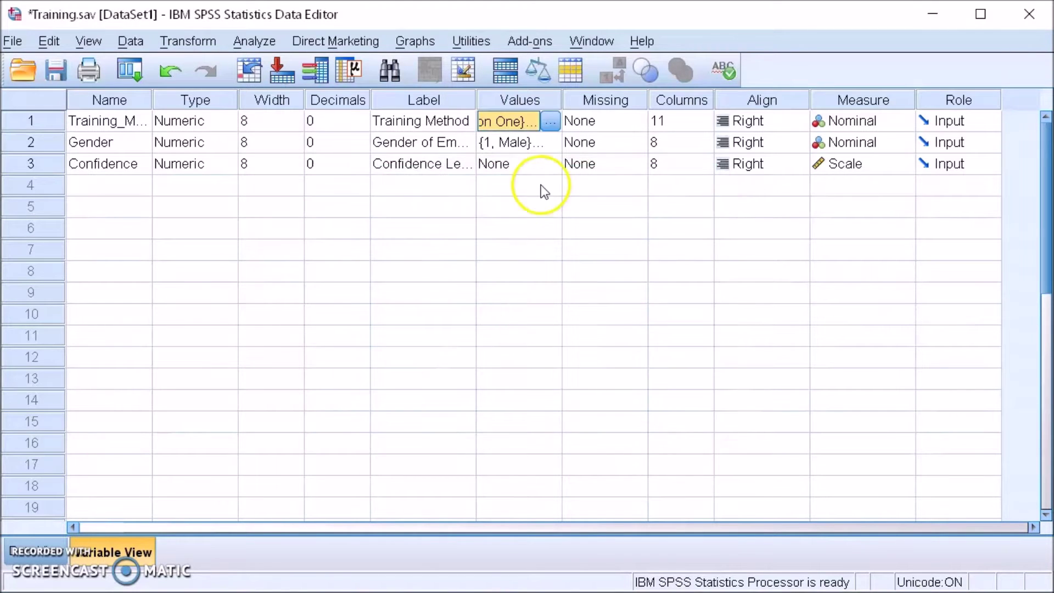
left_click(549, 144)
left_click(550, 142)
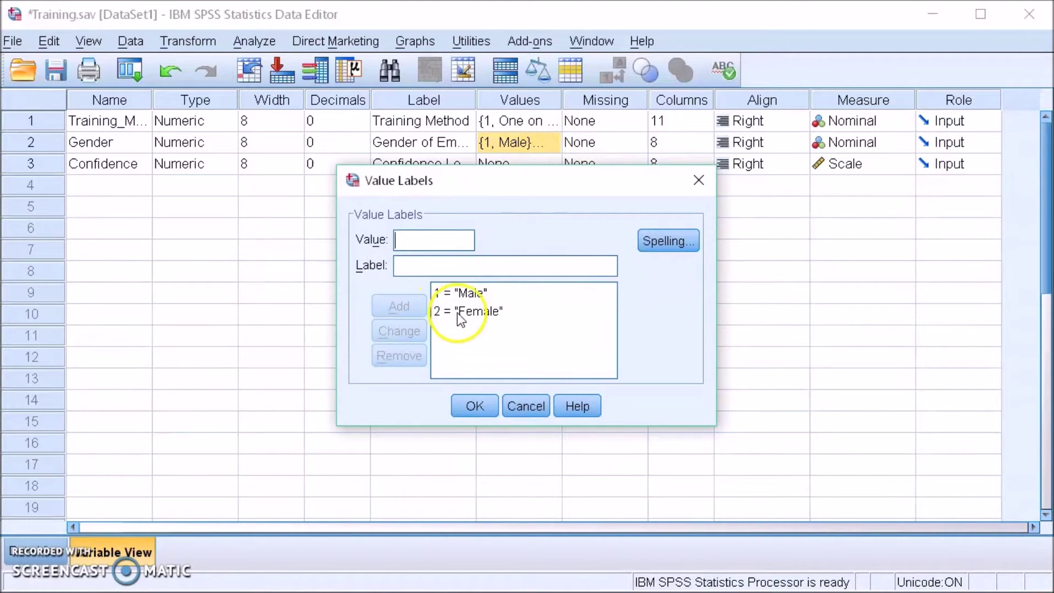
left_click(516, 405)
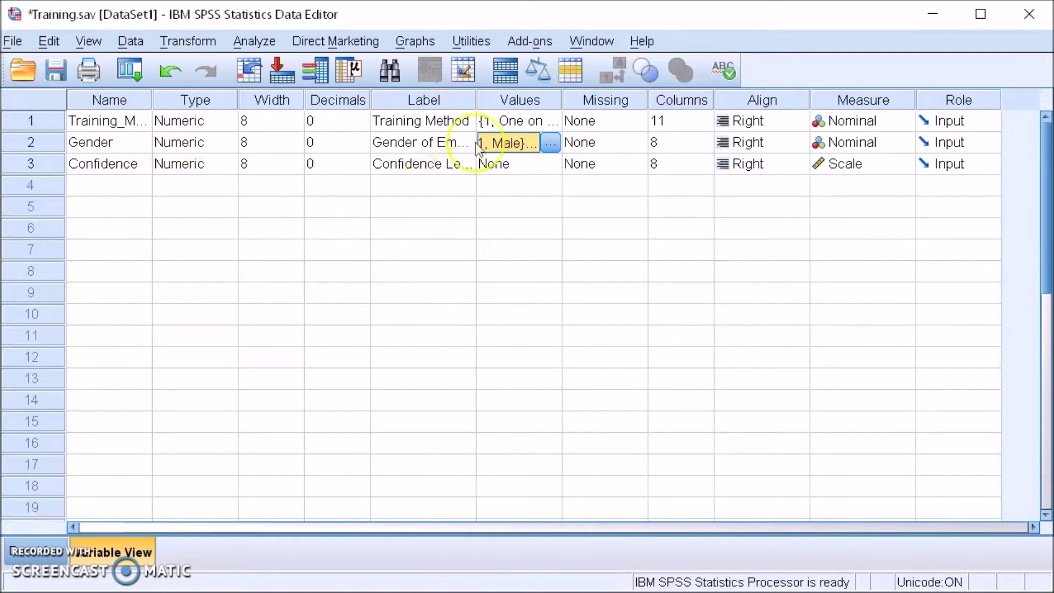
- Widen the Label column to fit the full variable labels, and check the Confidence variable's values and each variable's measurement level
left_click_drag(476, 101, 671, 100)
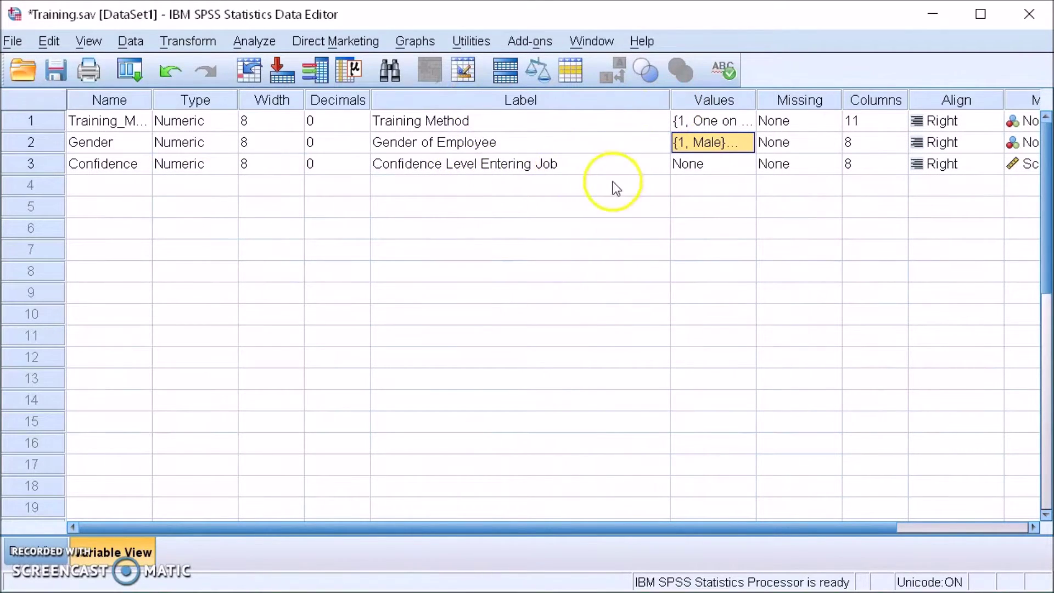
left_click(698, 165)
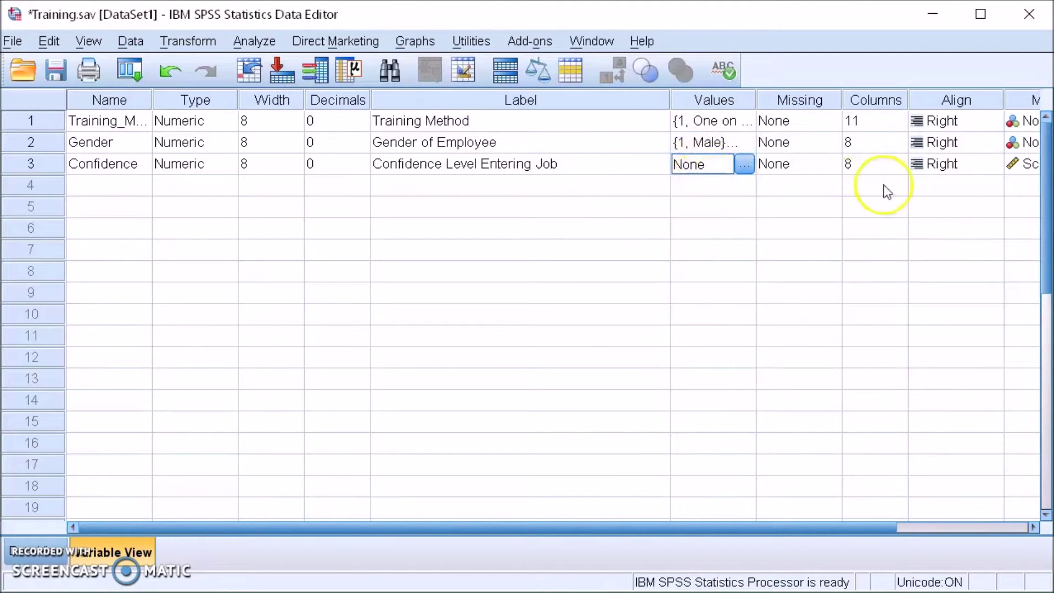
left_click_drag(753, 527, 874, 526)
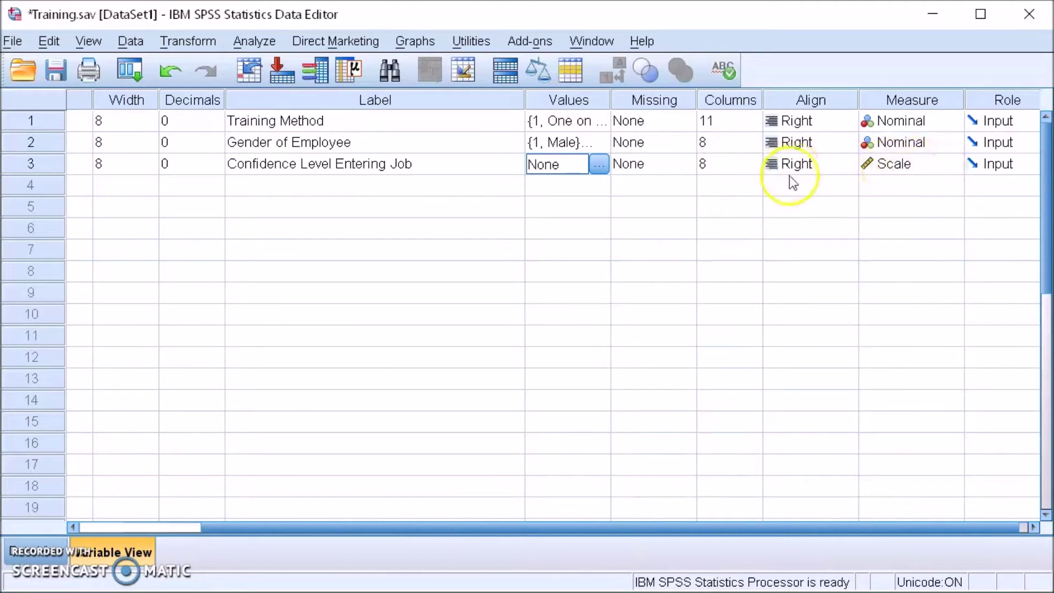
left_click_drag(498, 522, 382, 525)
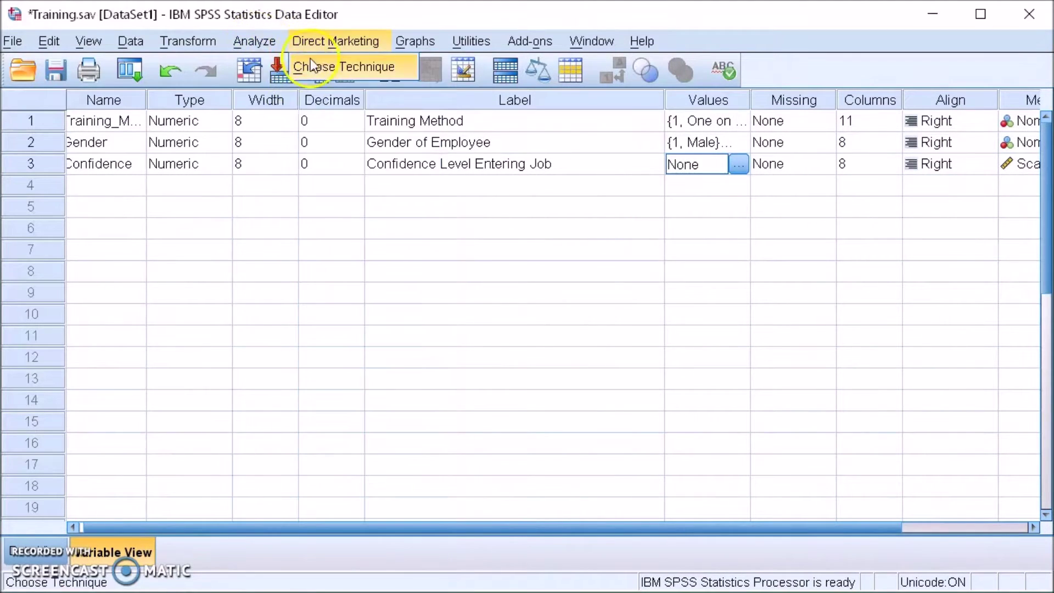
- Start a univariate General Linear Model analysis
left_click(258, 44)
mouse_move(292, 162)
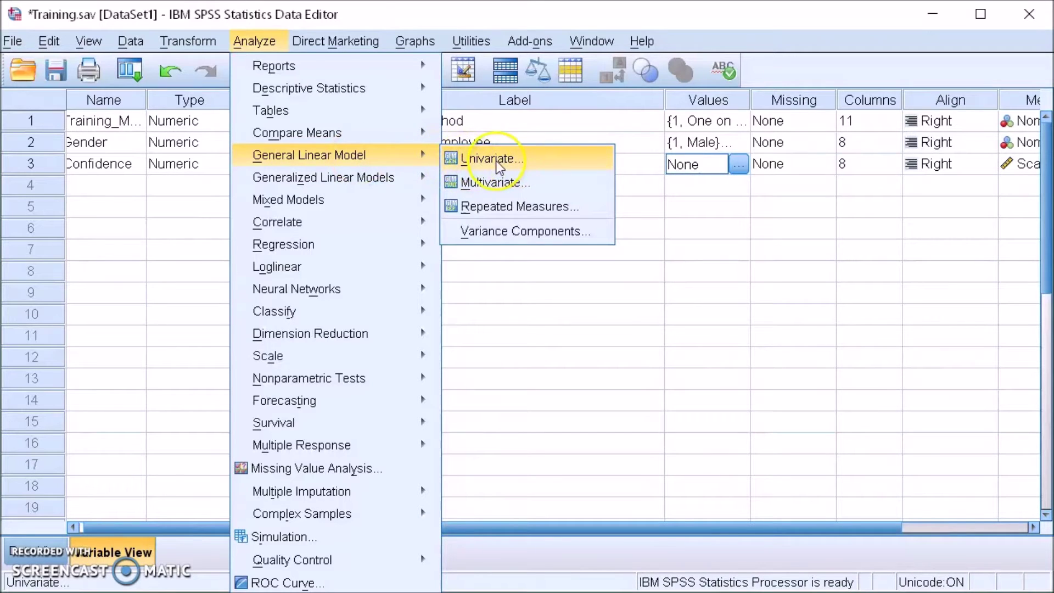
mouse_move(332, 88)
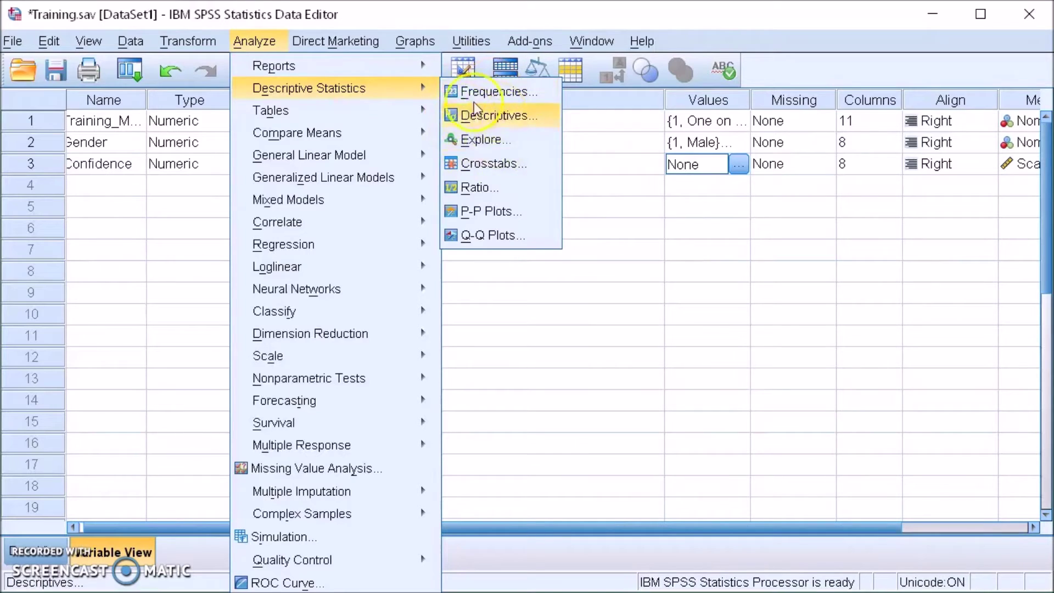
mouse_move(365, 90)
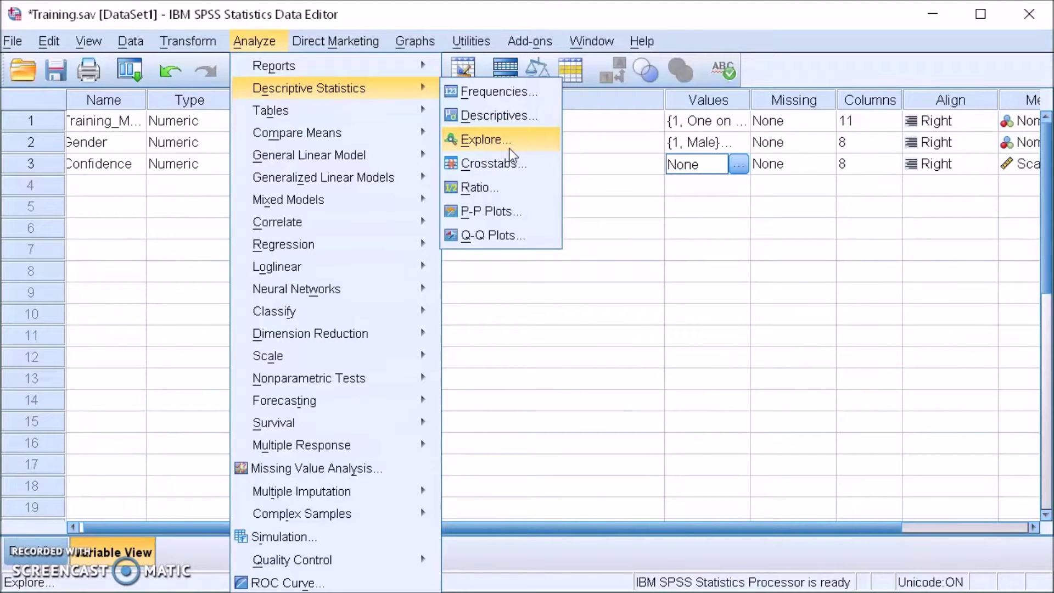
left_click(477, 141)
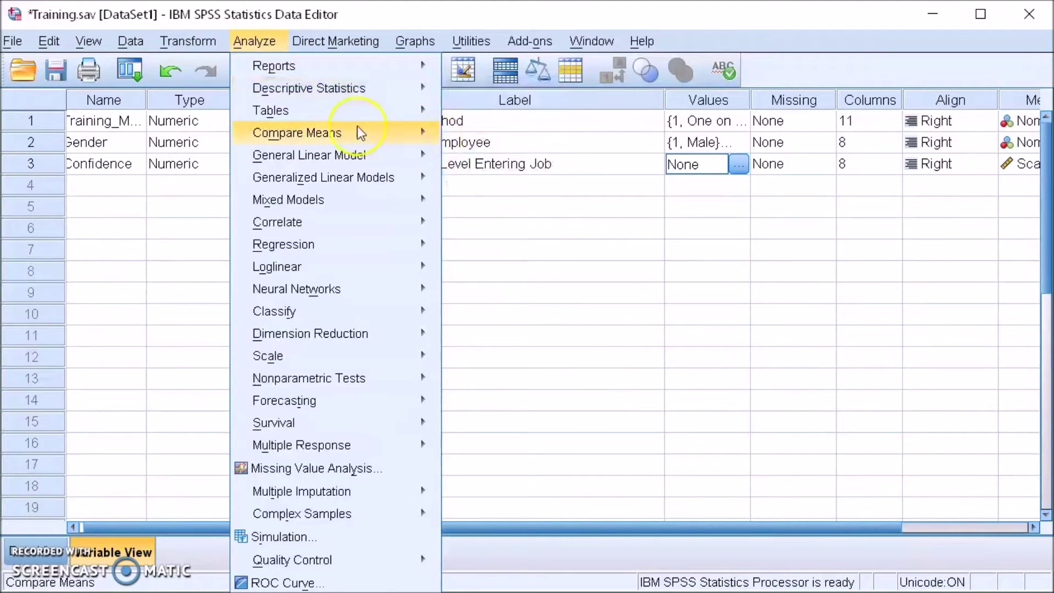
mouse_move(337, 159)
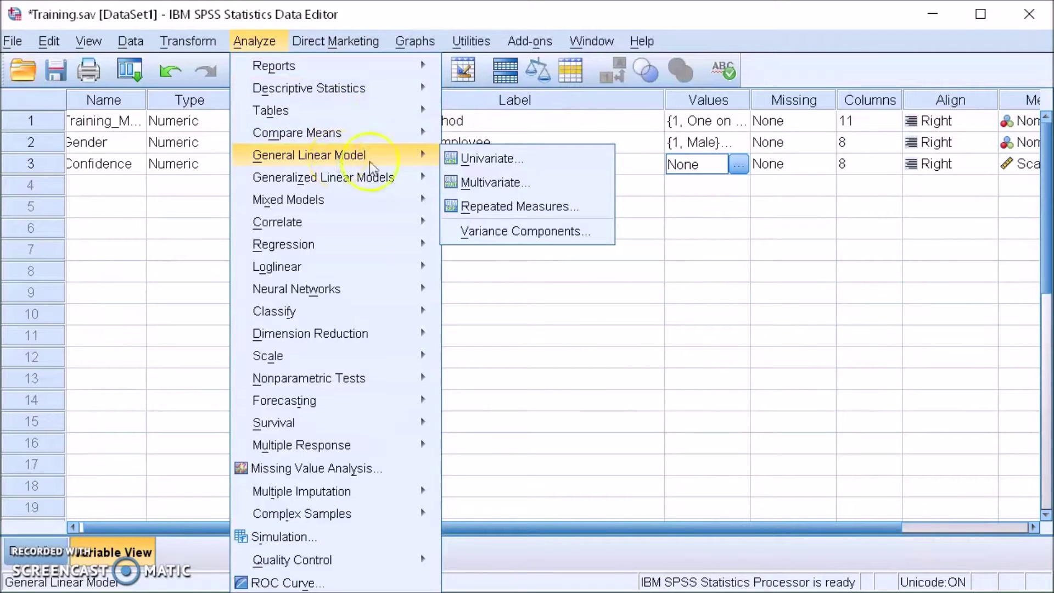
left_click(494, 162)
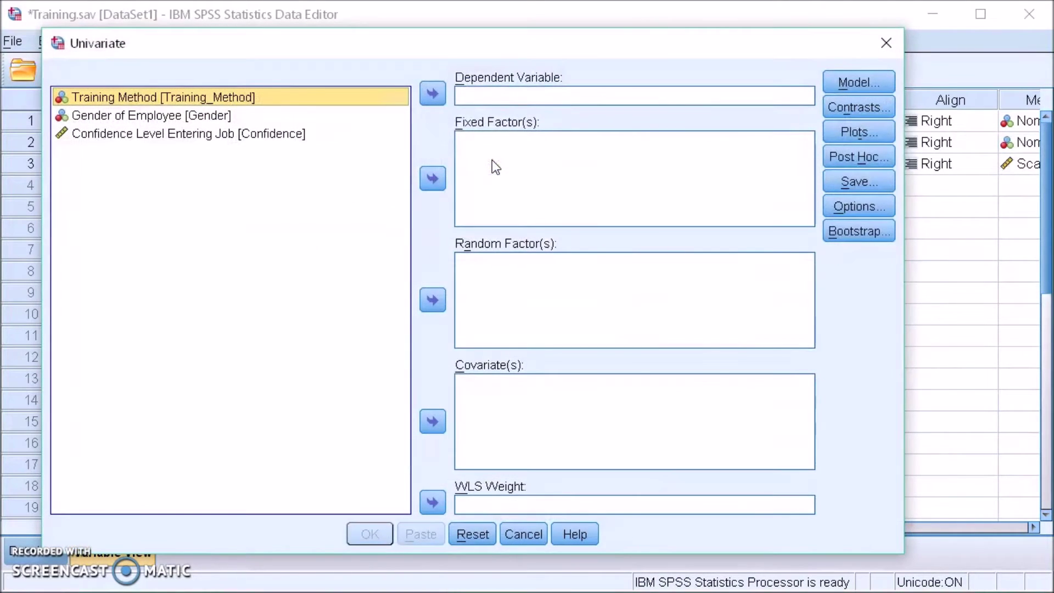
- Assign Training Method and Gender of Employee as fixed factors and Confidence Level Entering Job as the dependent variable
left_click_drag(448, 45, 464, 38)
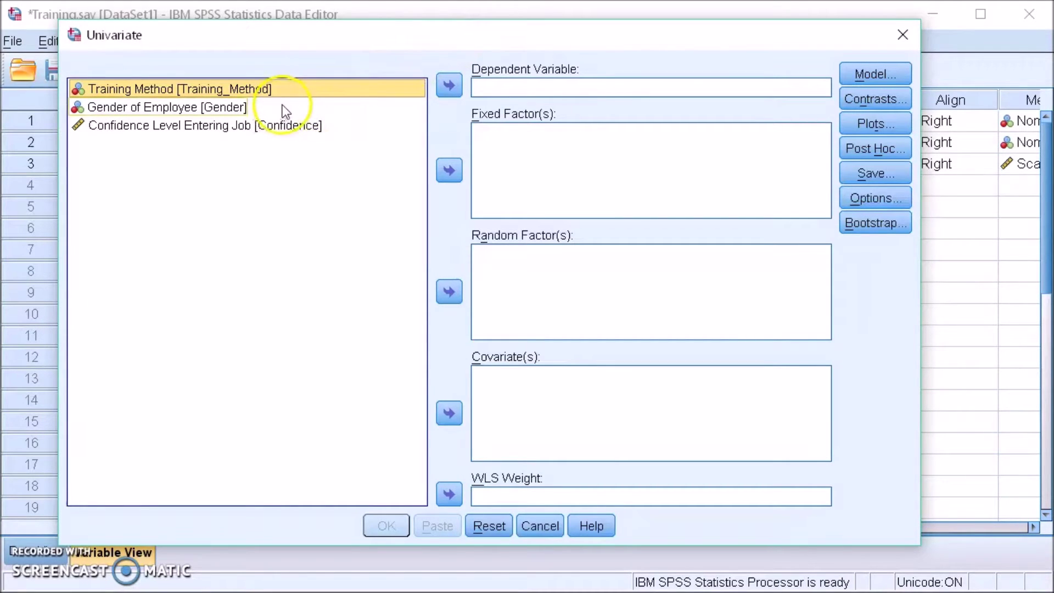
left_click_drag(354, 38, 373, 47)
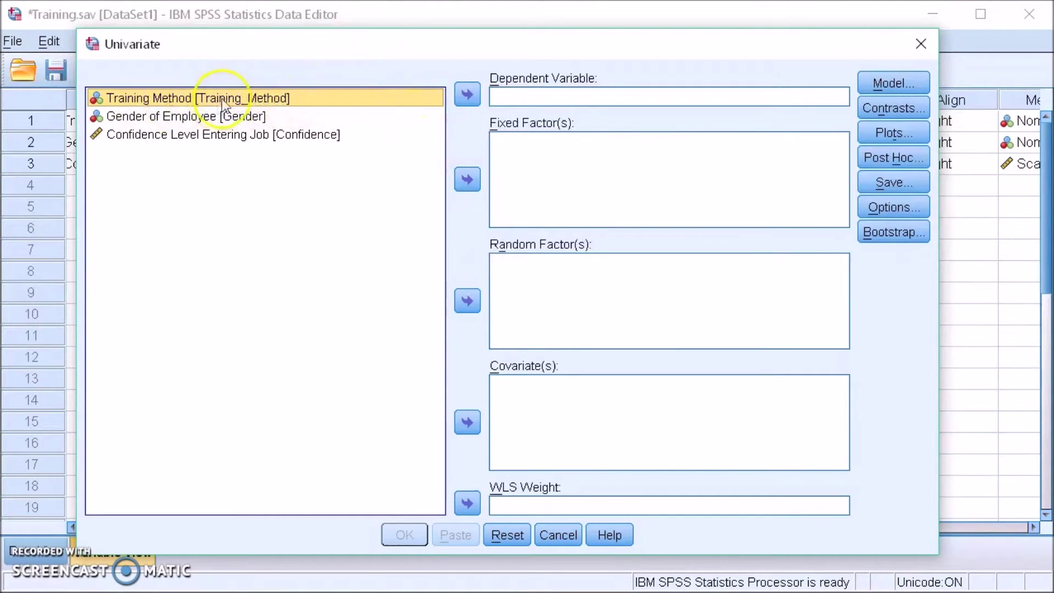
left_click(241, 137)
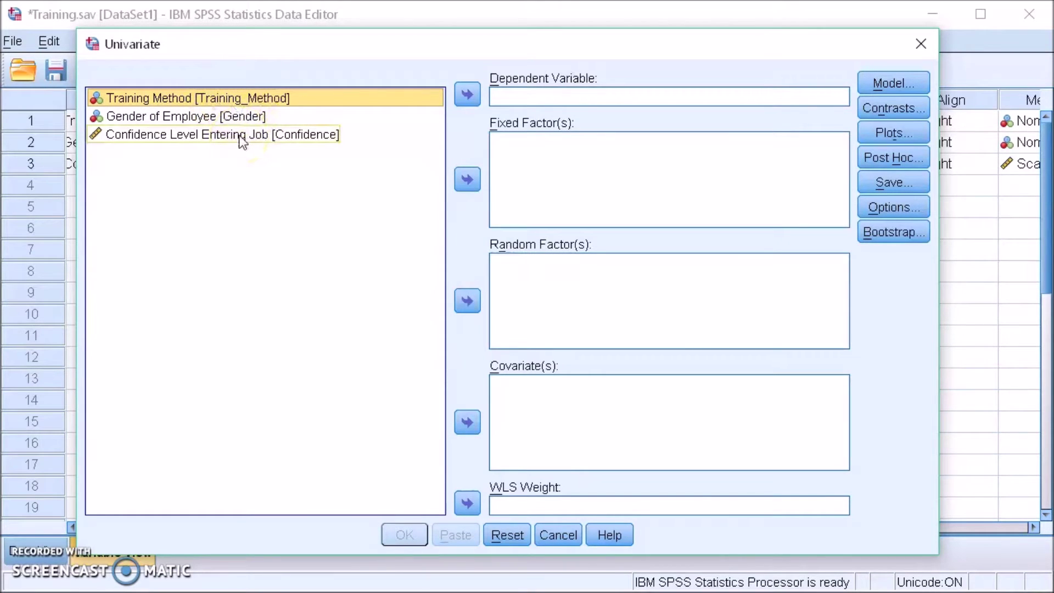
left_click(301, 119)
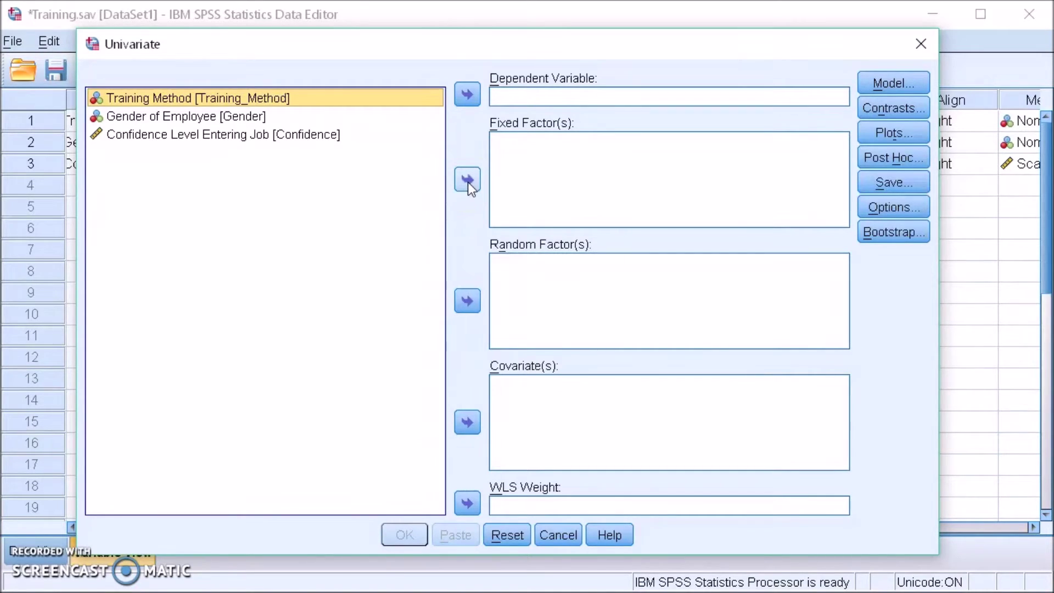
left_click_drag(254, 101, 496, 160)
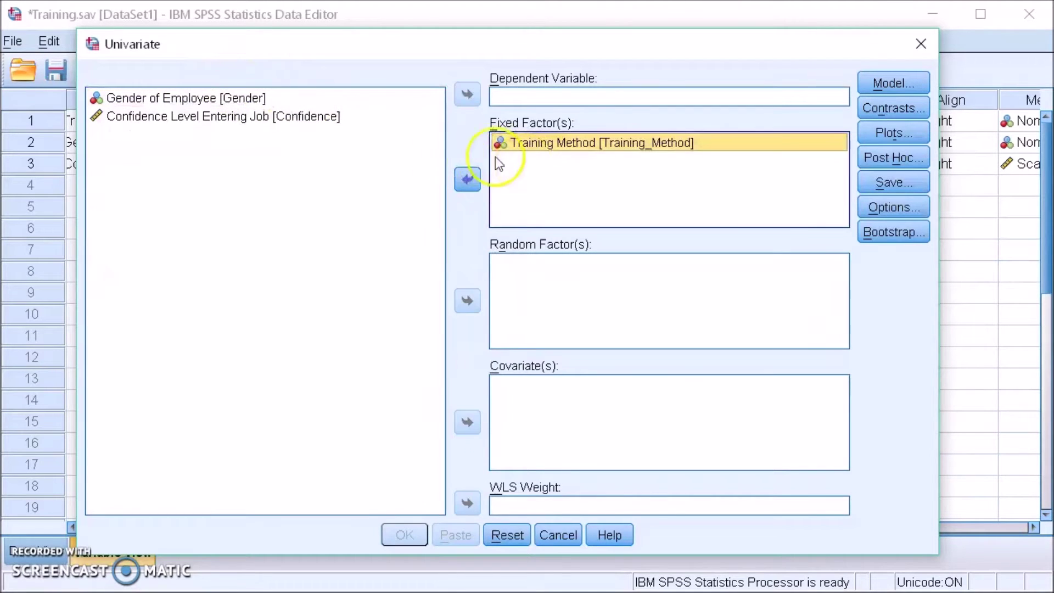
left_click_drag(234, 101, 529, 165)
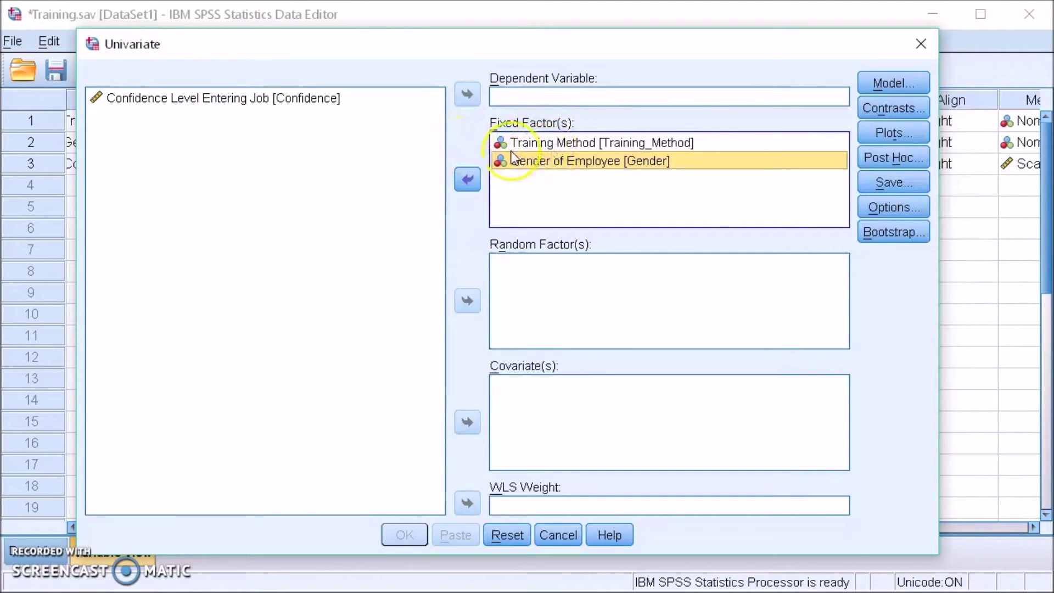
left_click(258, 98)
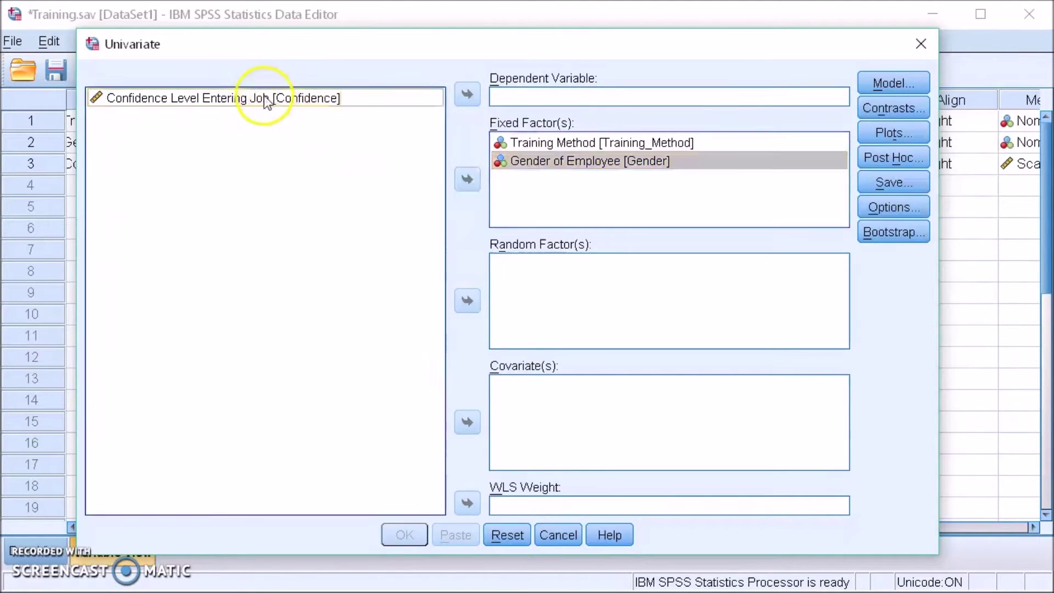
left_click(467, 94)
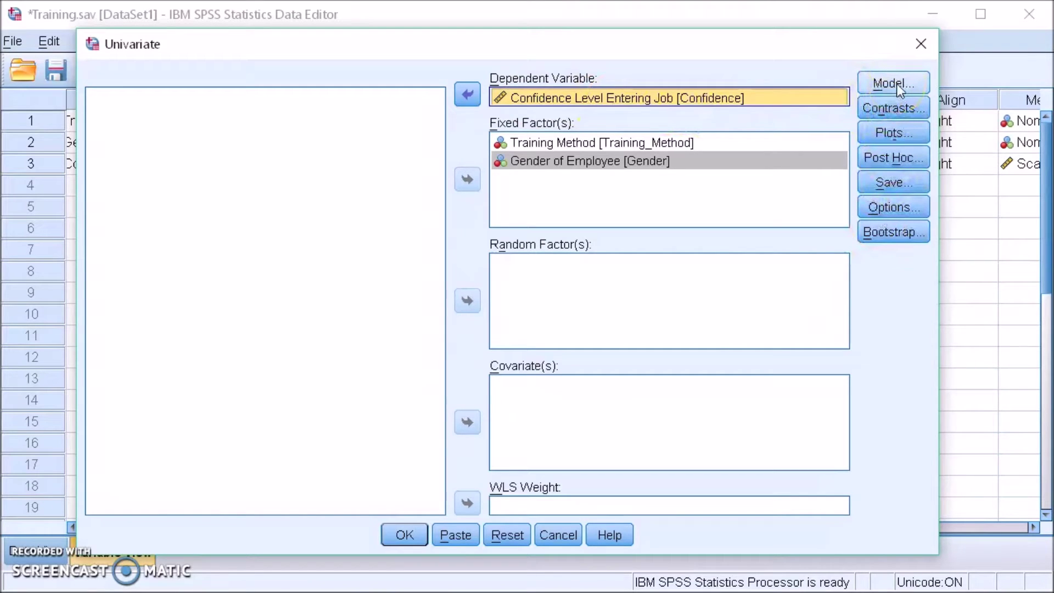
- Add a profile plot with Training_Method on the horizontal axis and separate lines for Gender
left_click(903, 122)
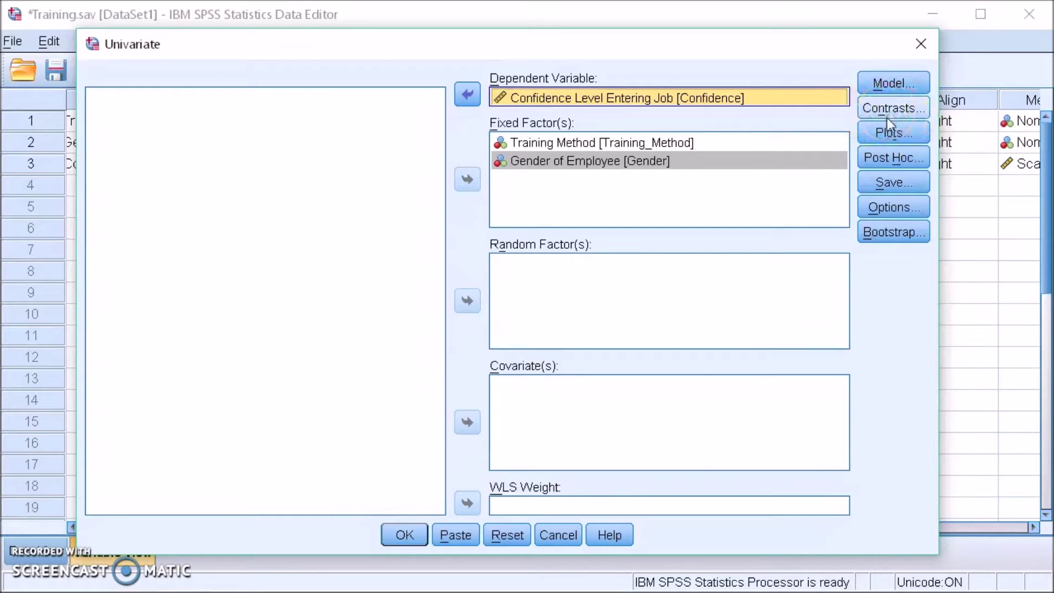
left_click(889, 132)
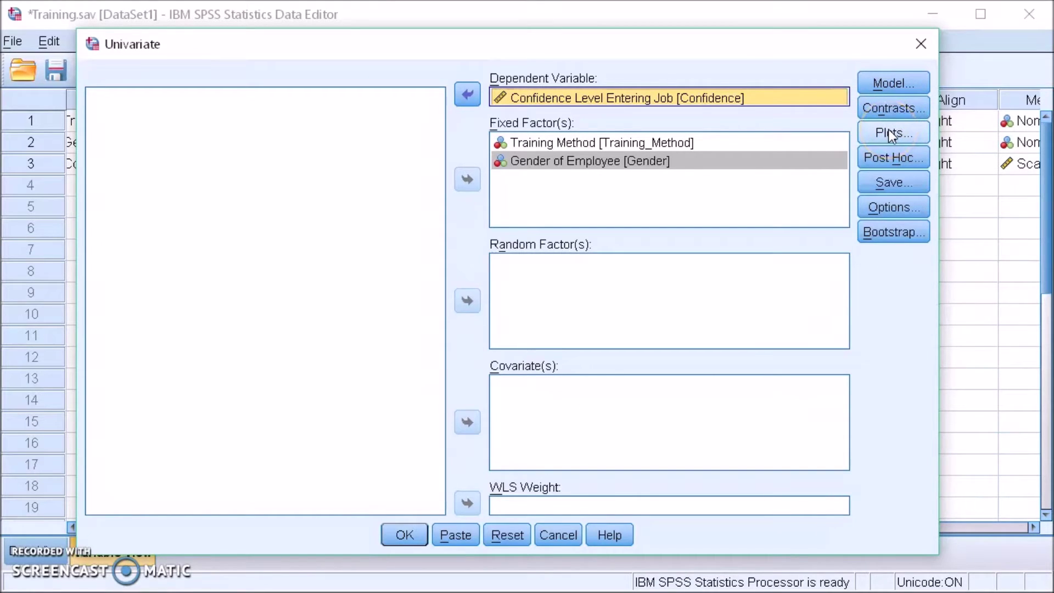
left_click(880, 139)
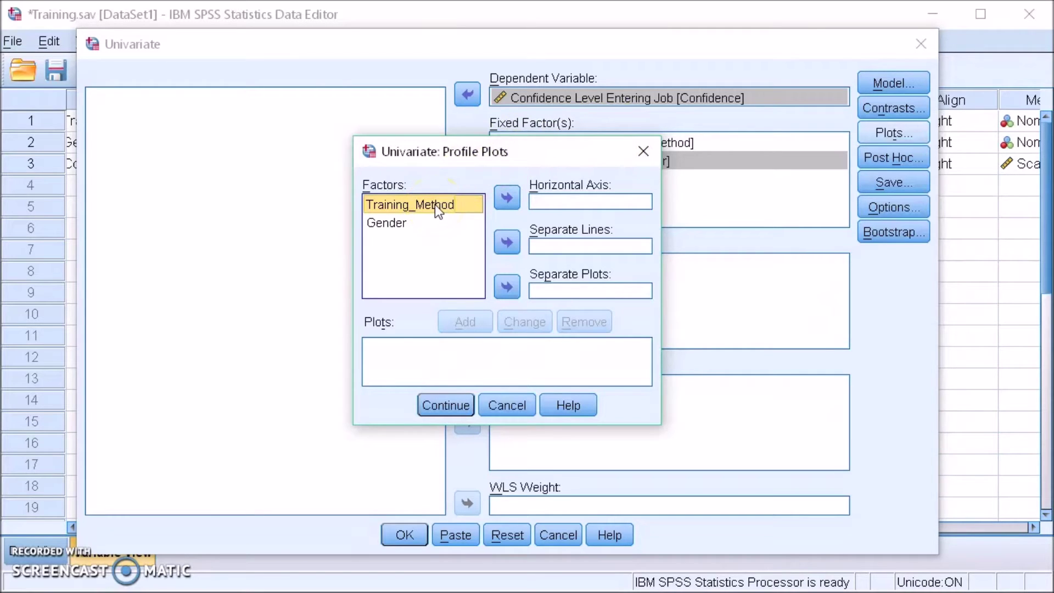
left_click(507, 198)
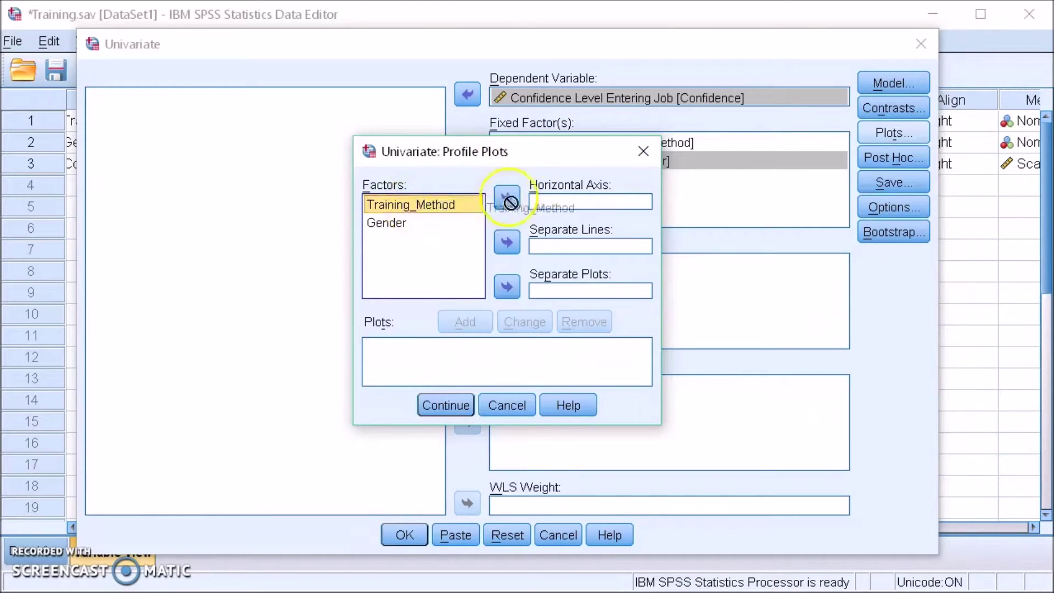
left_click(565, 203)
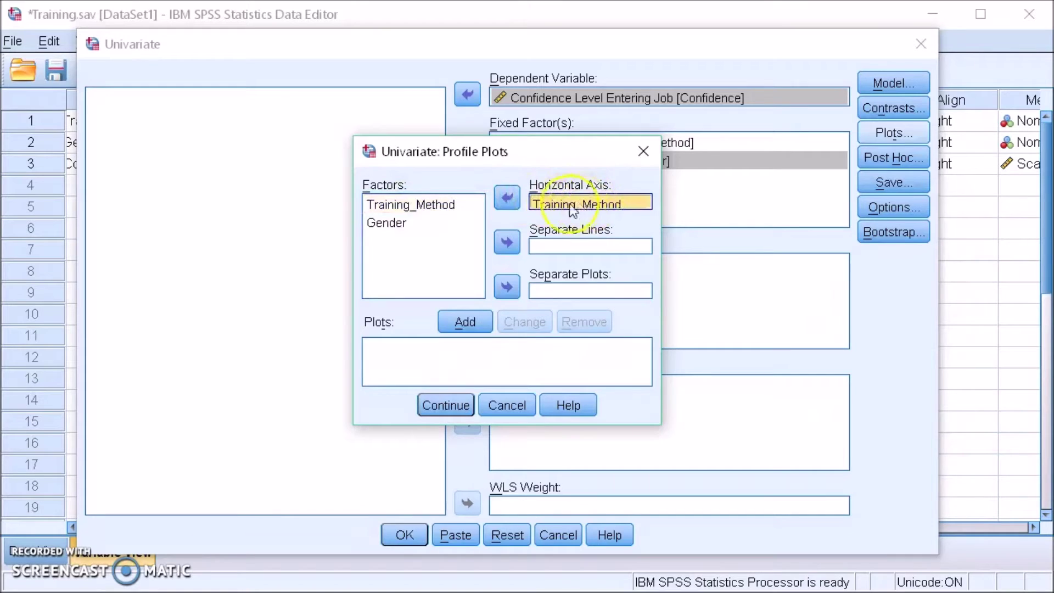
left_click(389, 219)
left_click_drag(391, 221, 556, 244)
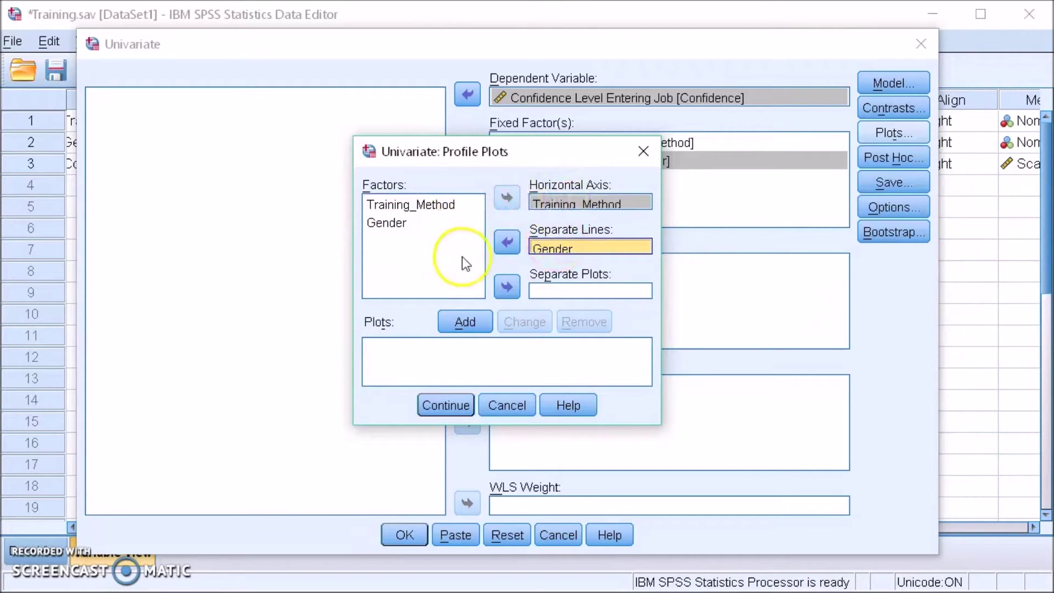
left_click(465, 323)
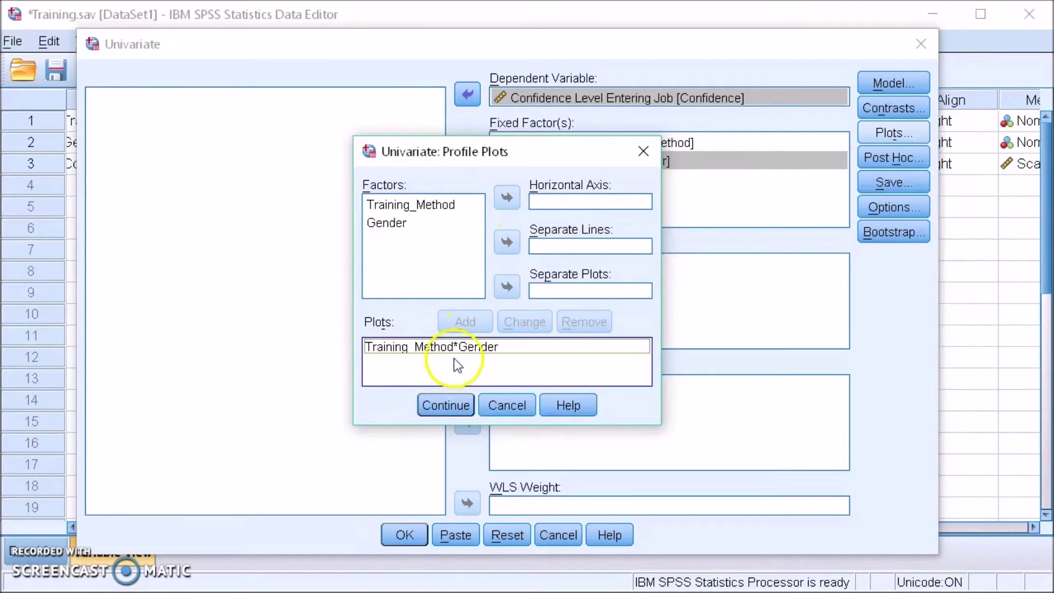
left_click(439, 404)
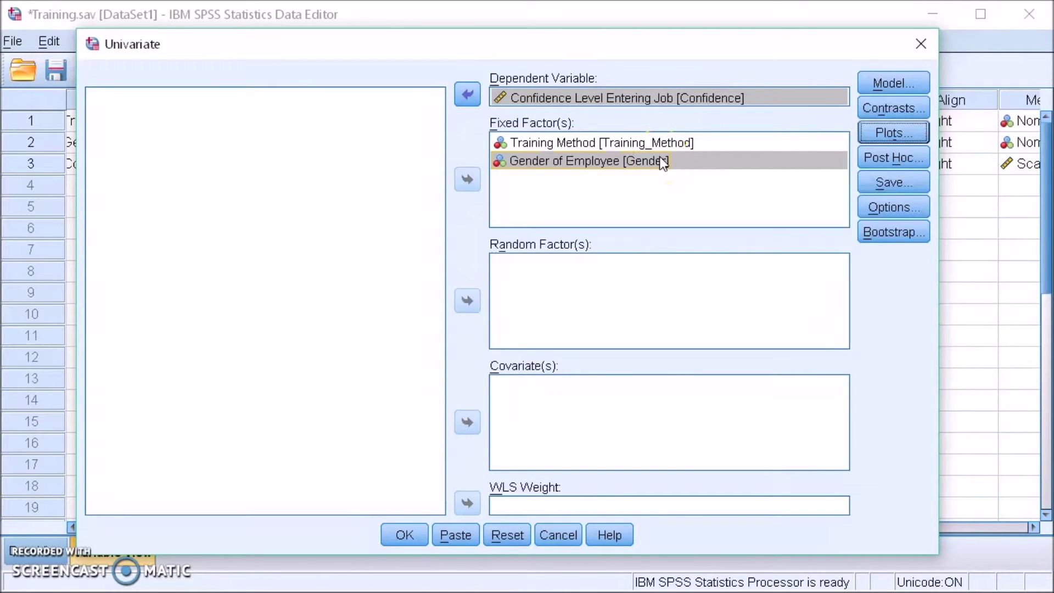
- Include descriptive statistics and estimates of effect size in the output and run the univariate analysis
left_click(891, 208)
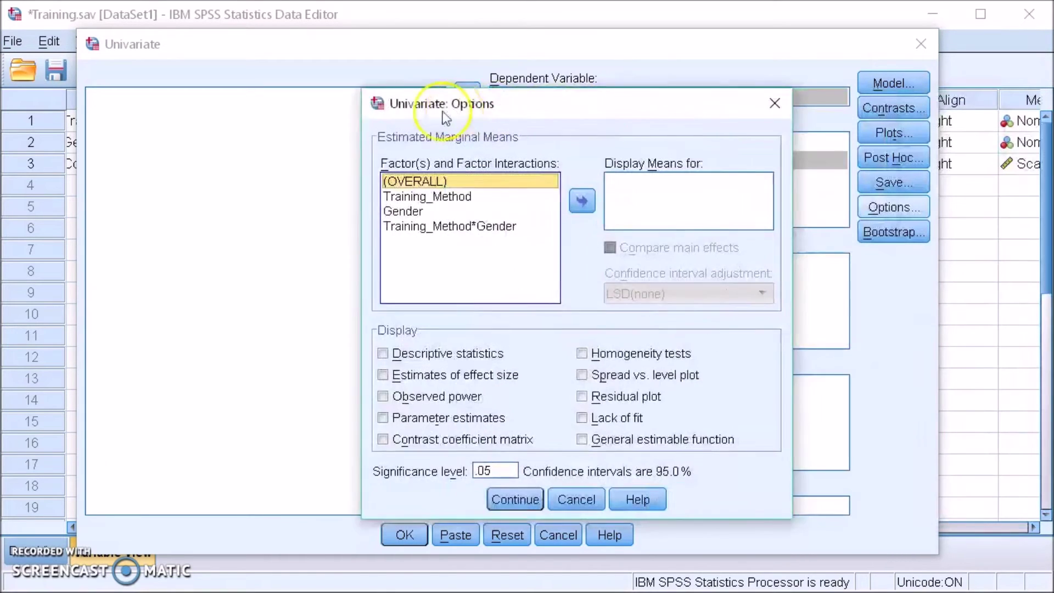
left_click_drag(453, 110, 318, 115)
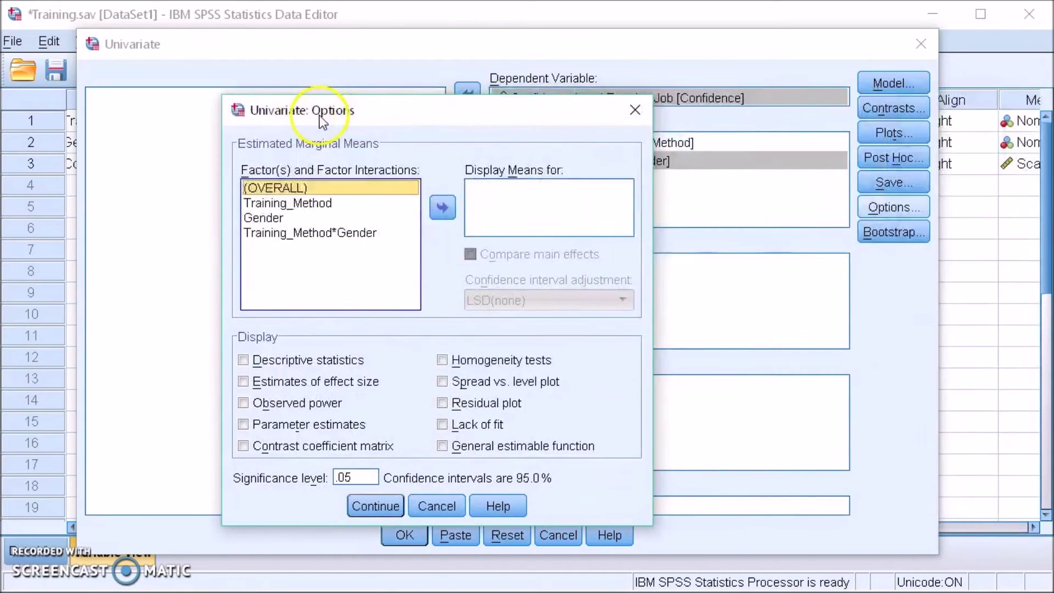
left_click(319, 364)
left_click(299, 384)
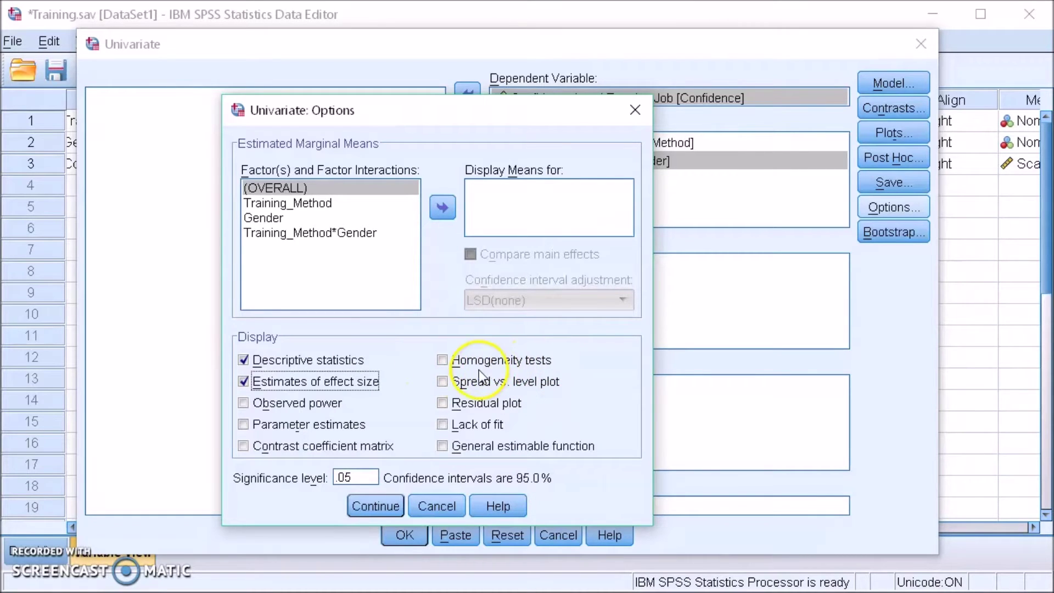
left_click(377, 506)
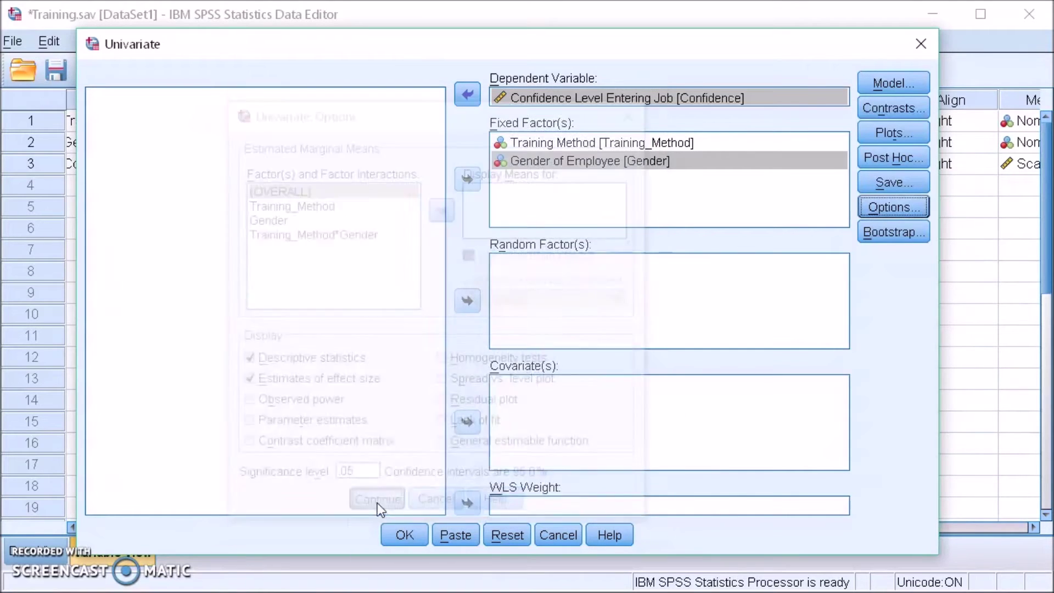
left_click(405, 536)
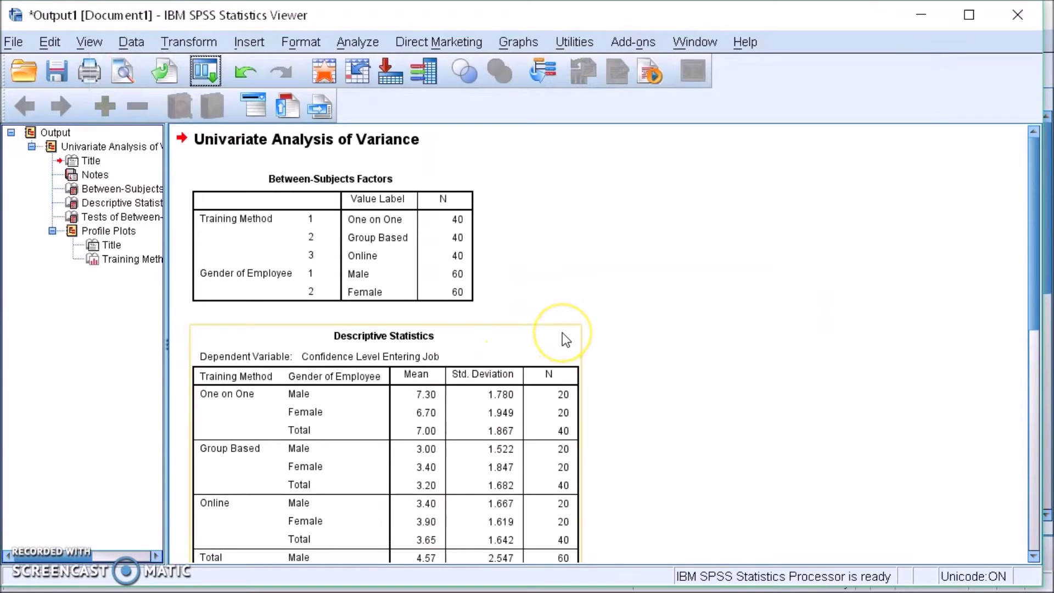
- Examine the Between-Subjects Factors group sizes and the Descriptive Statistics means by training method and gender
scroll(578, 283, "down", 2)
scroll(579, 282, "up", 2)
left_click(409, 261)
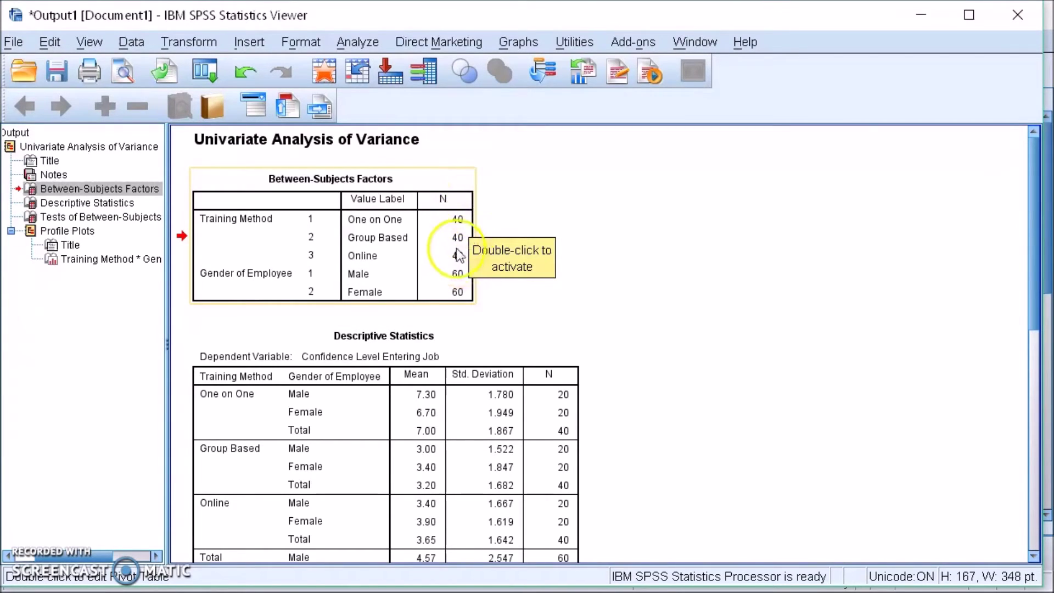
scroll(529, 278, "down", 3)
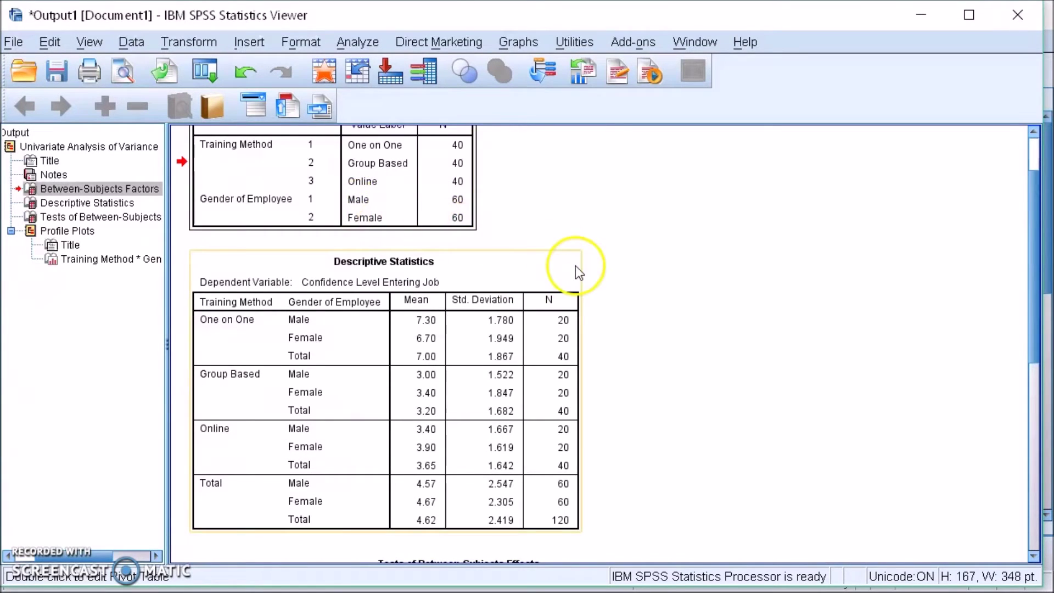
scroll(575, 267, "down", 3)
left_click(535, 285)
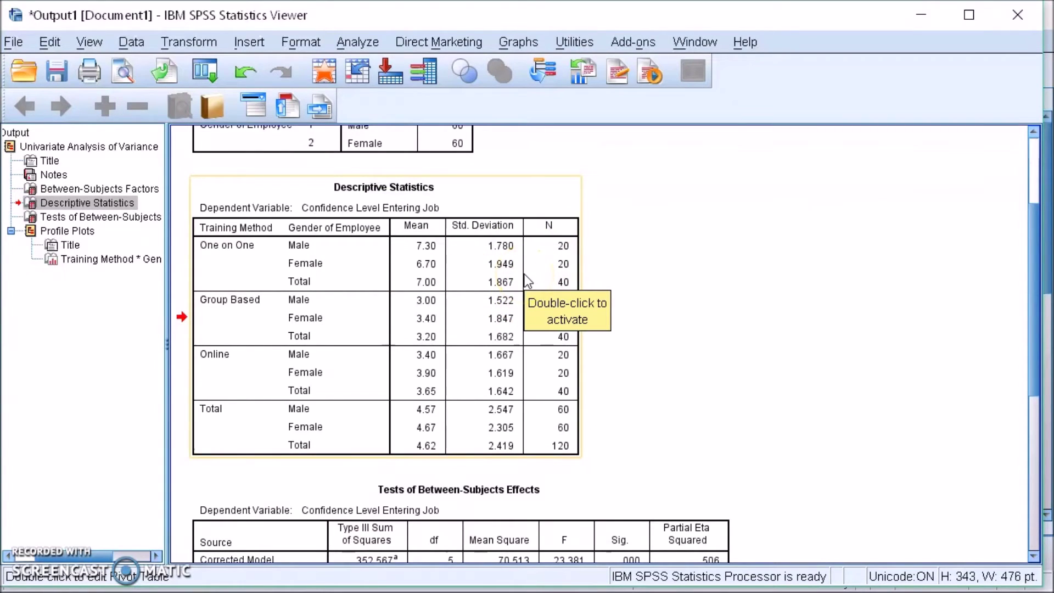
left_click(467, 283)
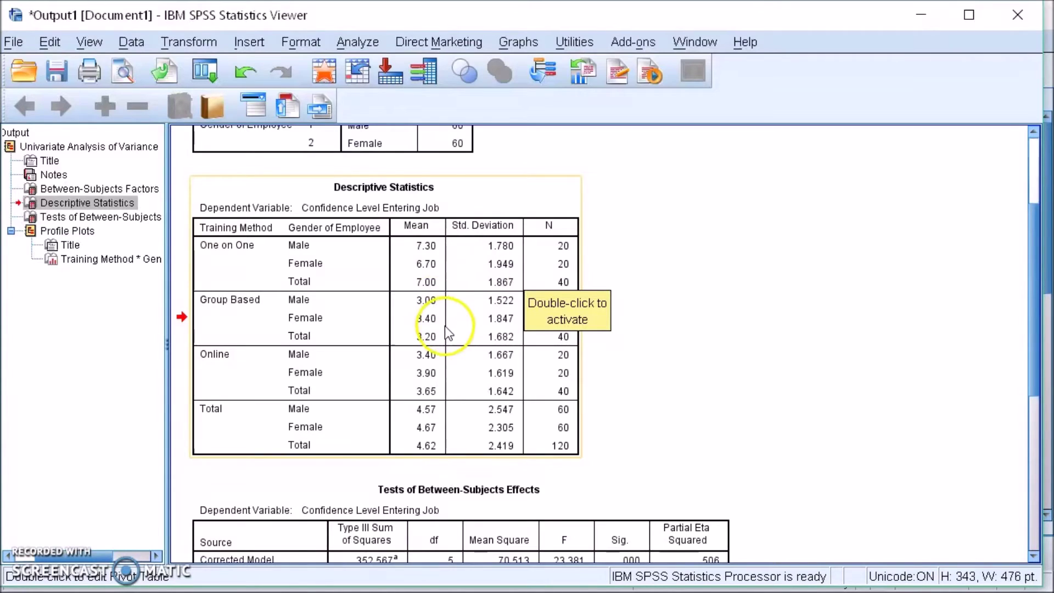
- Examine the profile plot of confidence level, comparing the male and female lines across the training methods
scroll(447, 330, "down", 3)
scroll(447, 331, "down", 10)
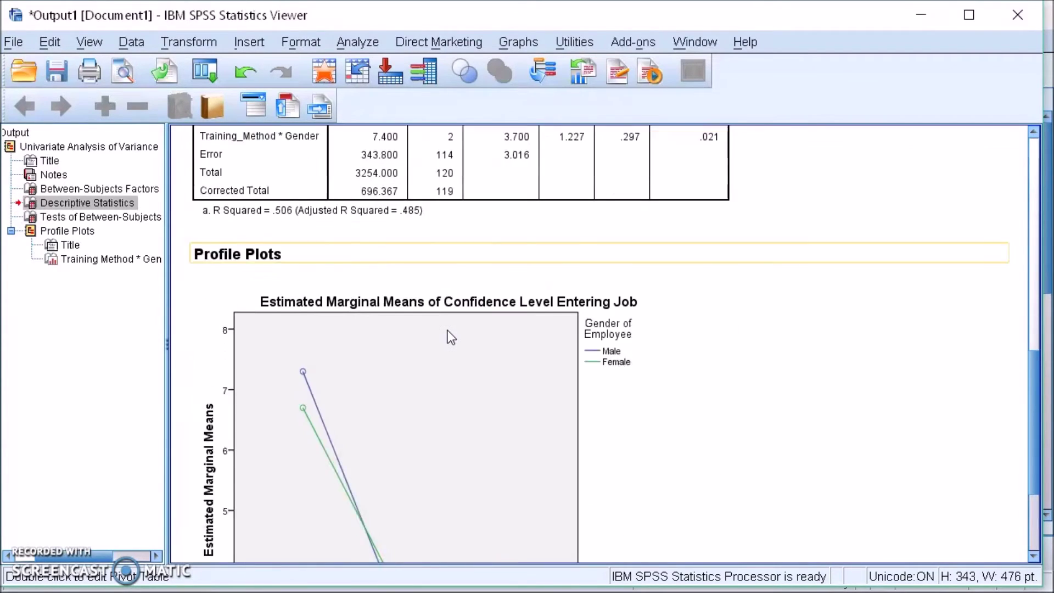
left_click(470, 312)
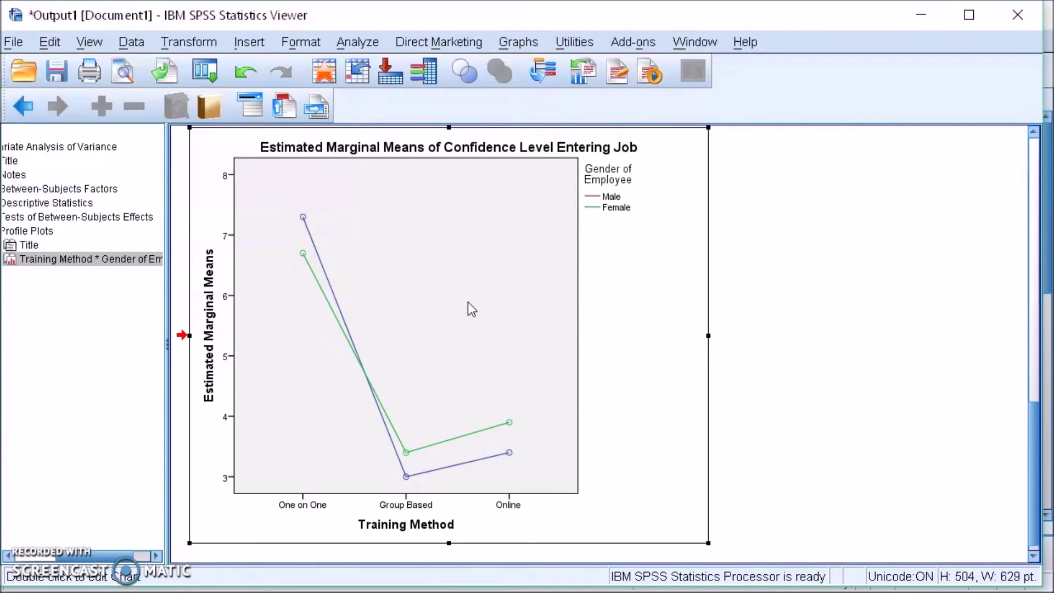
scroll(468, 303, "down", 1)
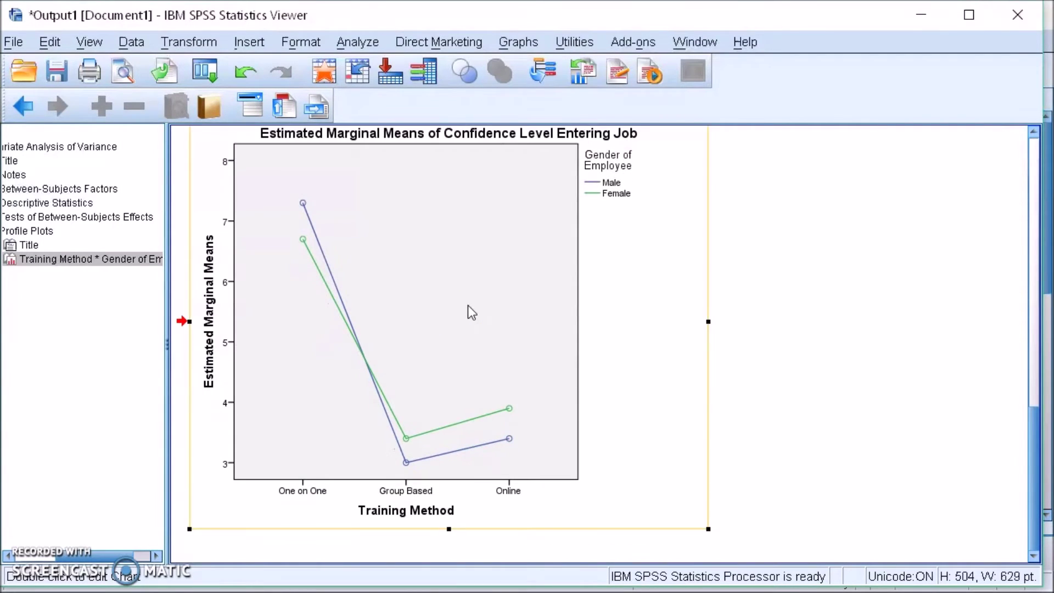
double_click(520, 311)
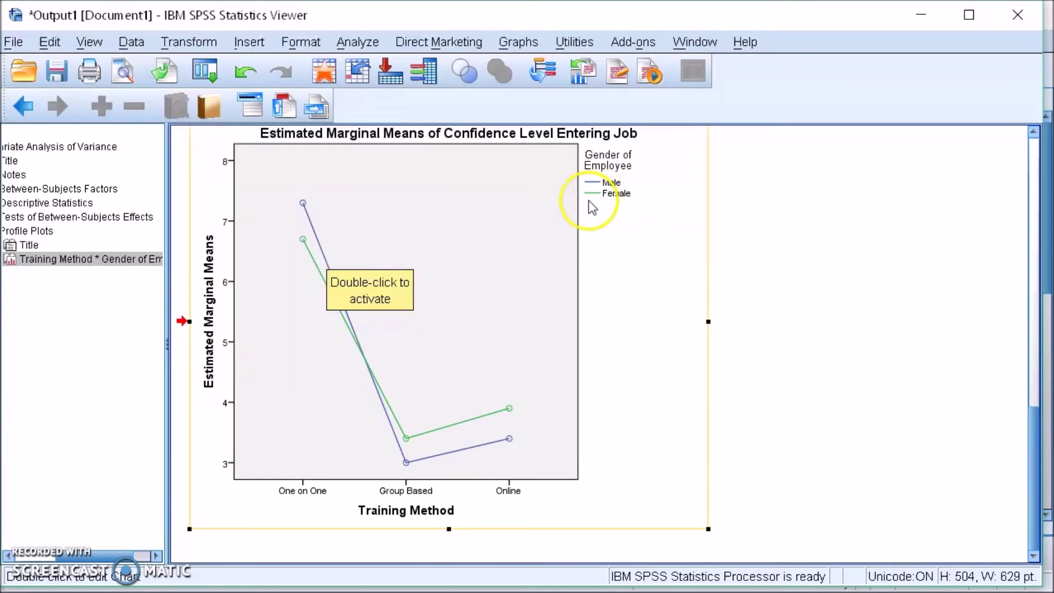
double_click(335, 273)
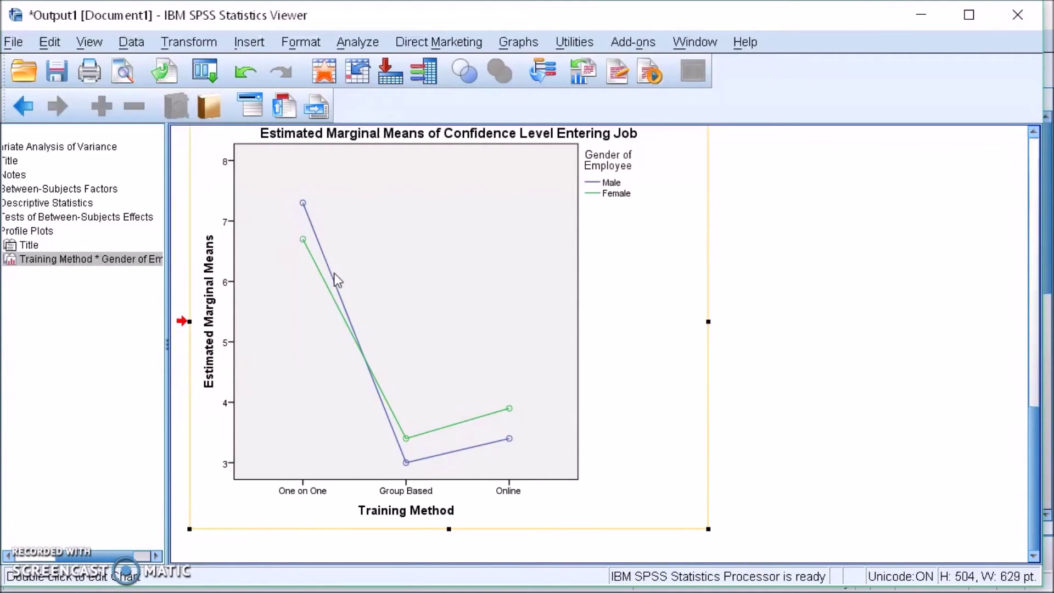
left_click(363, 522)
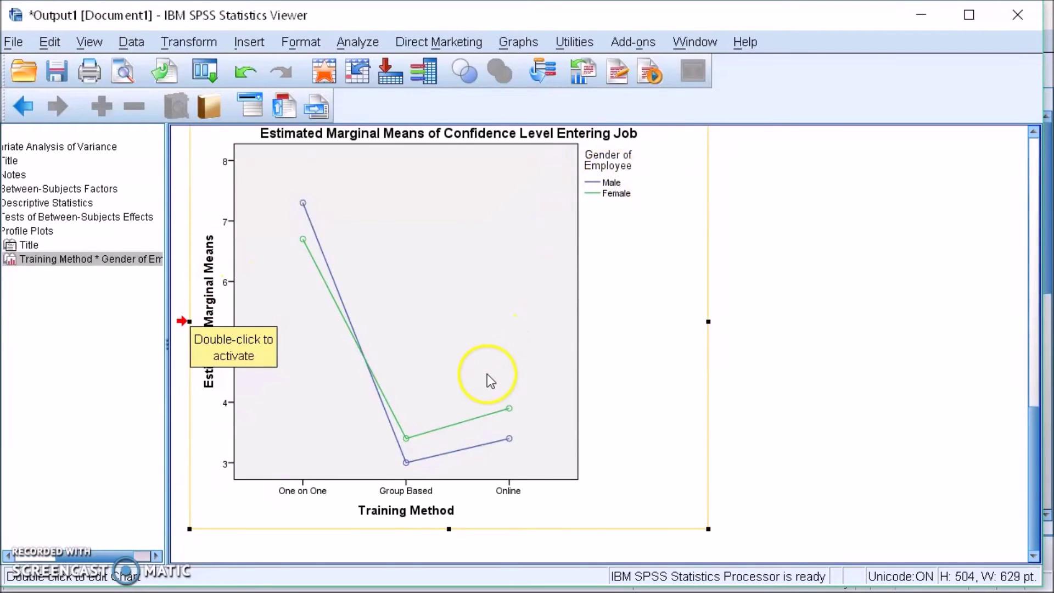
- Review the Tests of Between-Subjects Effects for the main effects and the interaction, comparing them with the profile plot
scroll(487, 374, "up", 10)
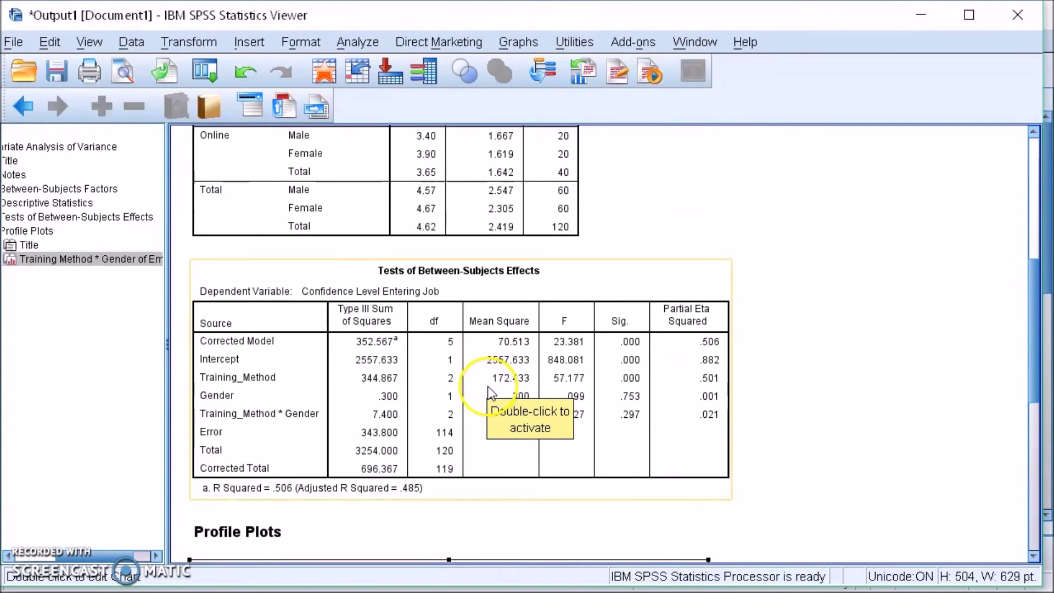
left_click(446, 358)
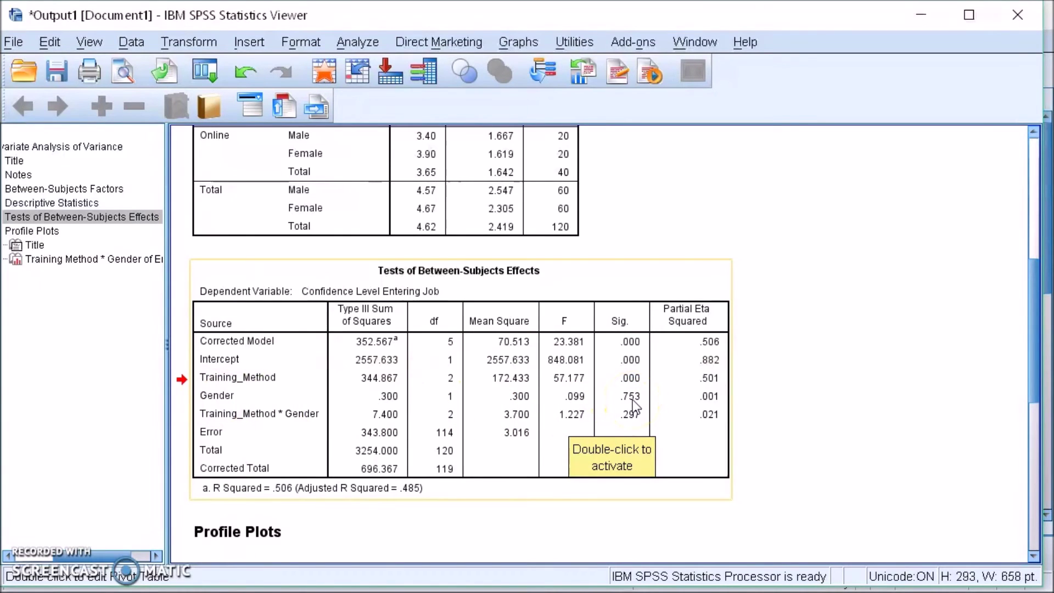
scroll(632, 399, "down", 10)
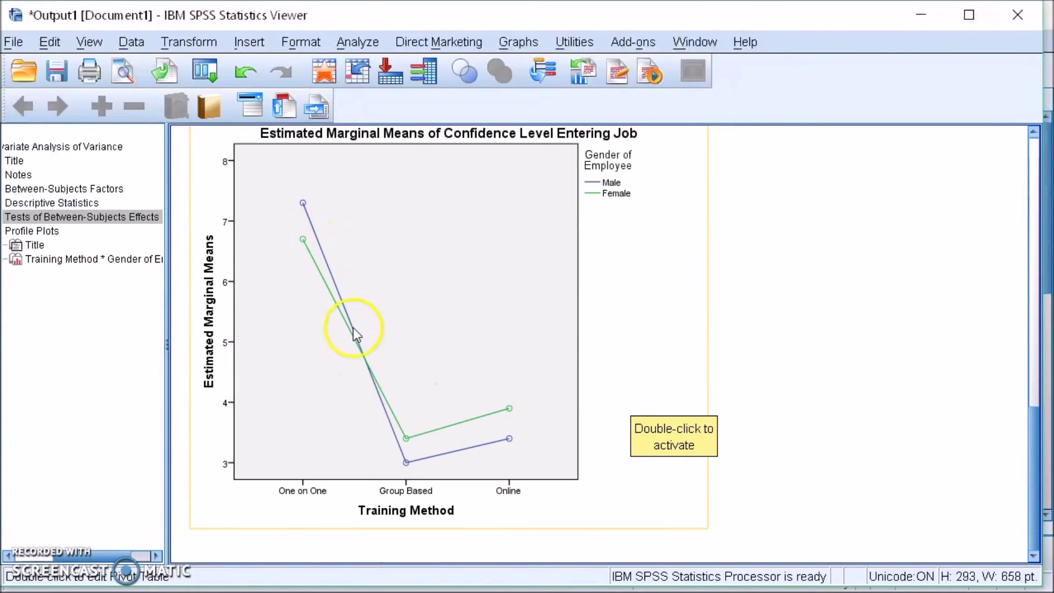
scroll(451, 342, "up", 7)
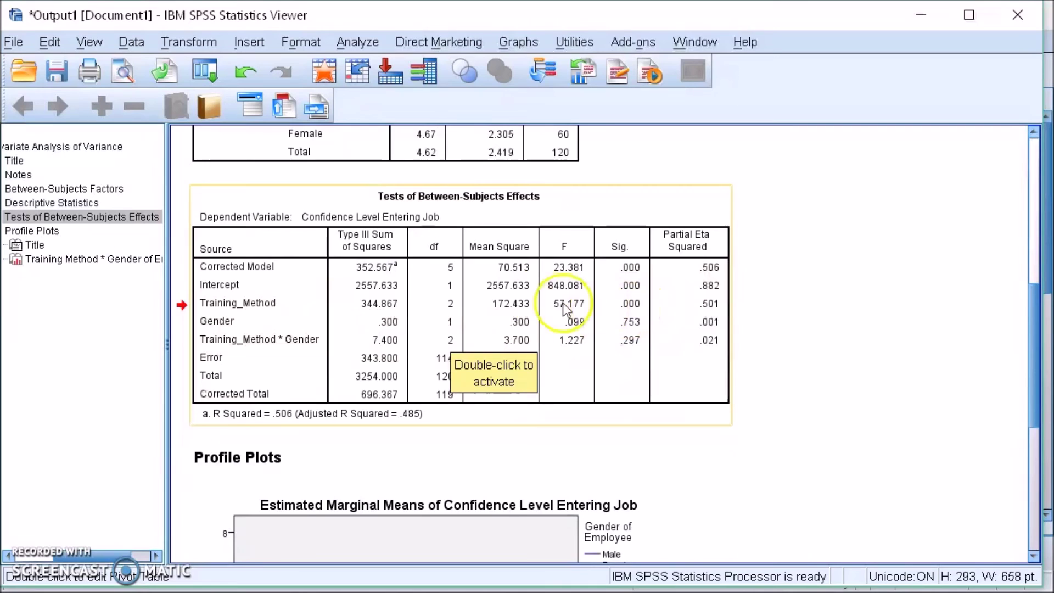
- Reopen the univariate General Linear Model analysis and request estimated marginal means for Training_Method
left_click(357, 42)
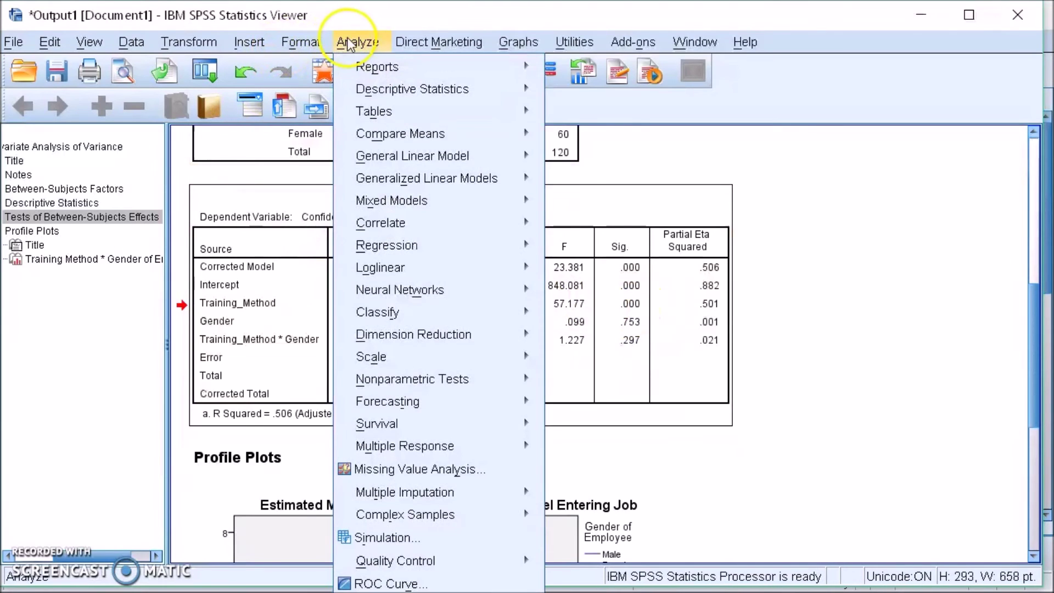
mouse_move(428, 156)
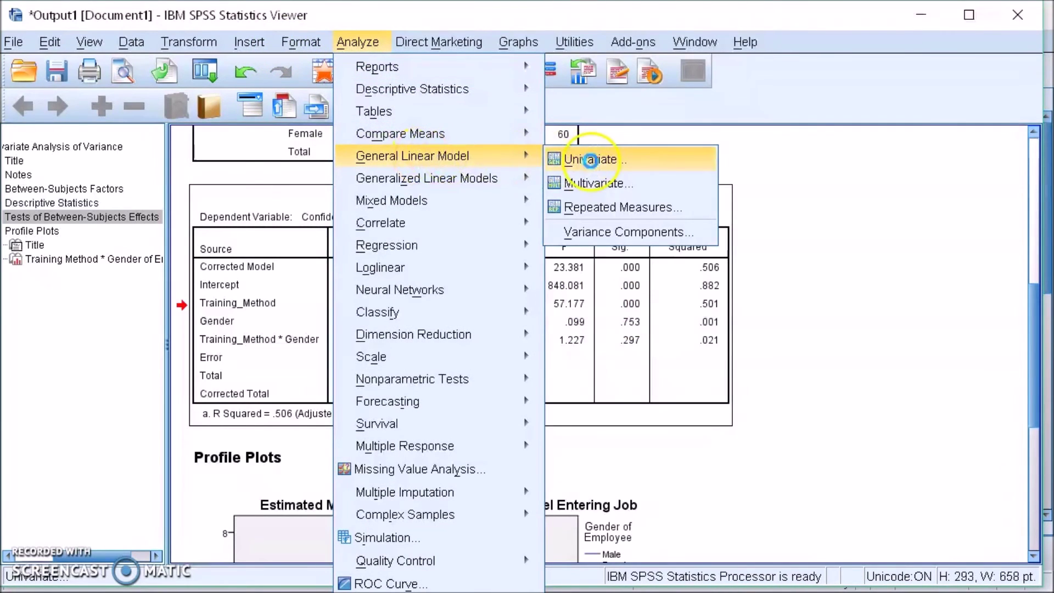
left_click(599, 158)
mouse_move(582, 41)
left_mouse_down()
mouse_move(584, 54)
mouse_move(584, 38)
left_mouse_up()
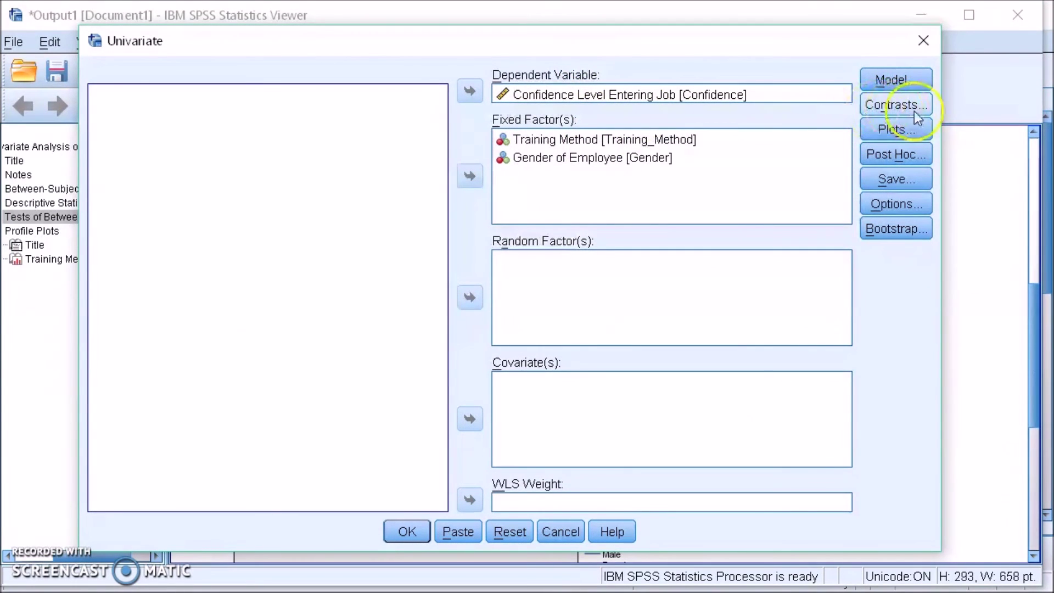
left_click(883, 203)
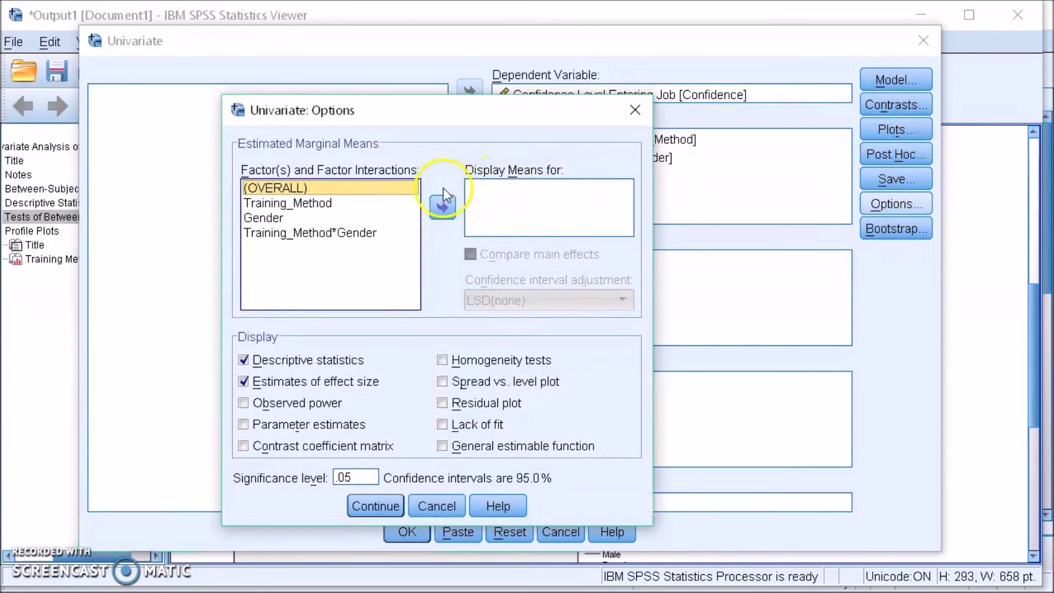
left_click(277, 203)
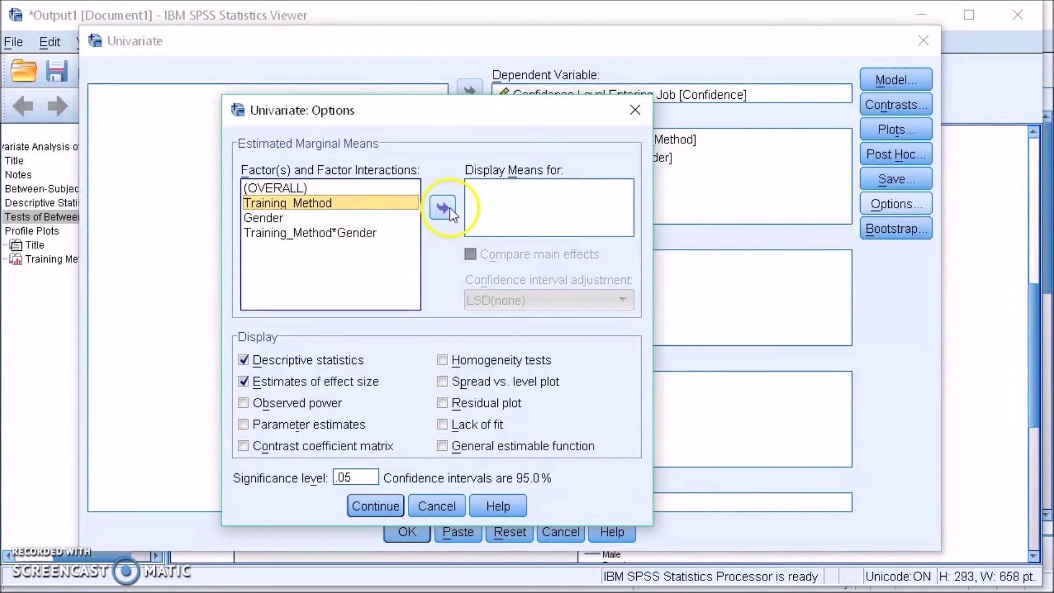
left_click(445, 207)
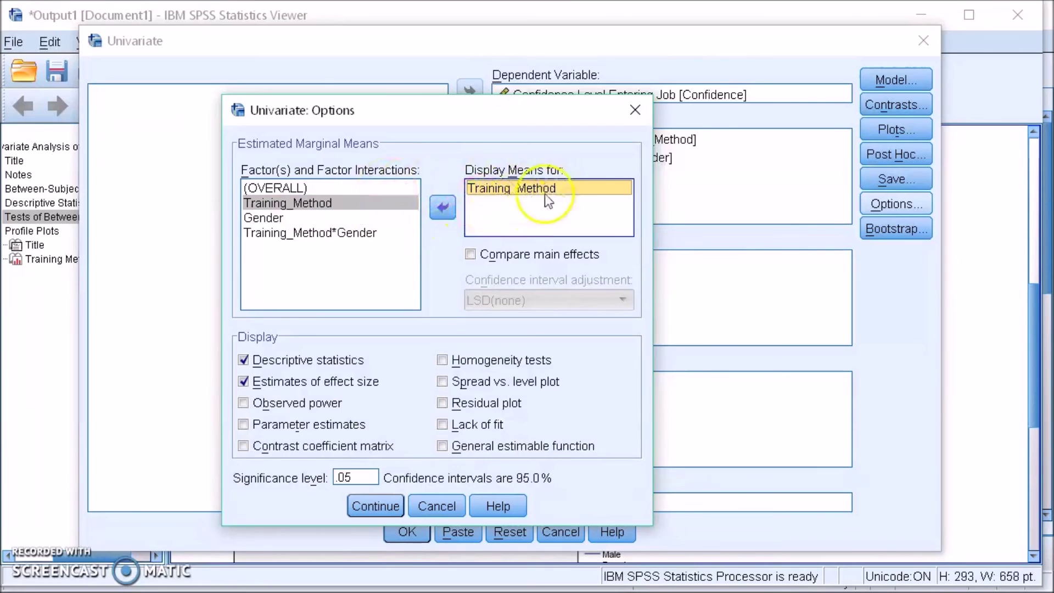
- Compare the main effects with the Bonferroni confidence interval adjustment and rerun the analysis
left_click(469, 256)
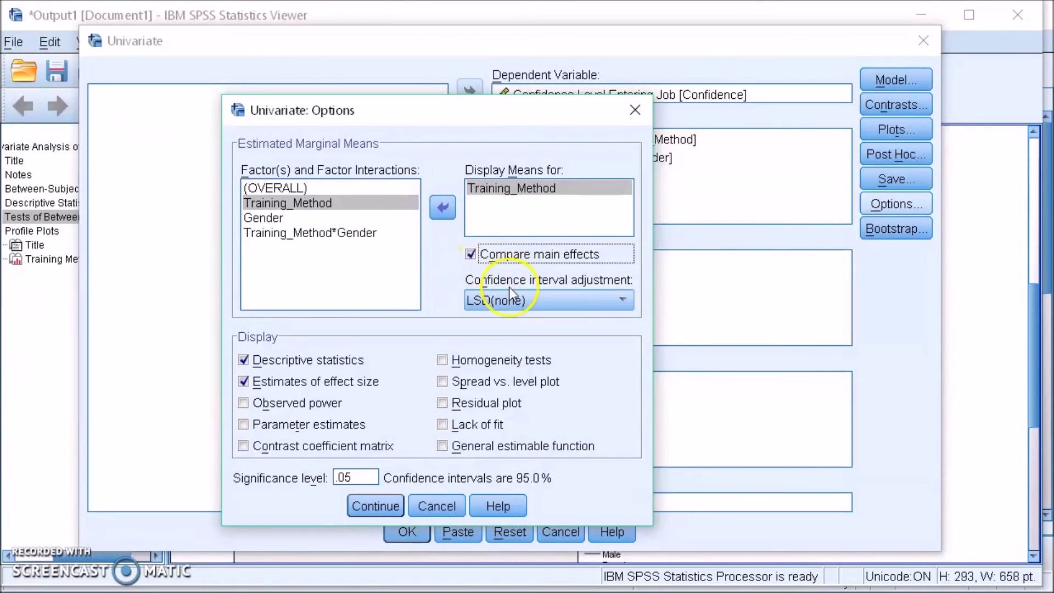
left_click(512, 302)
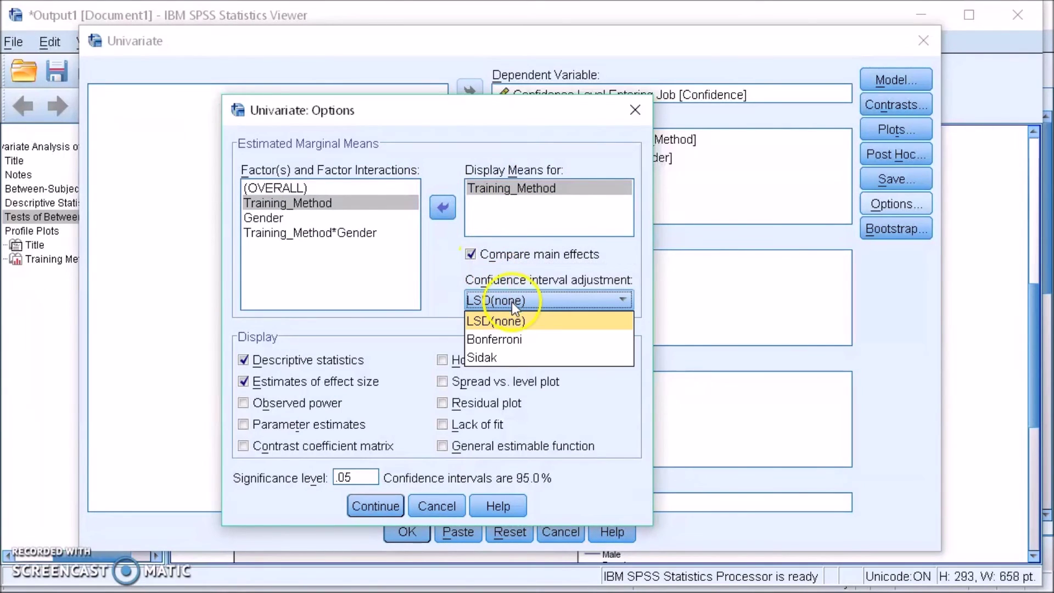
left_click(513, 341)
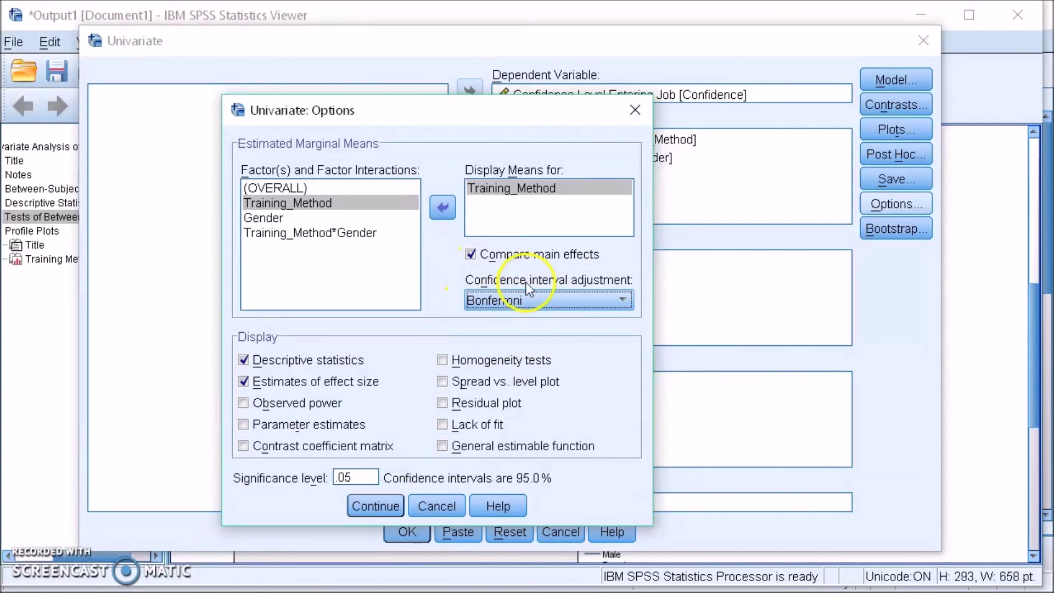
left_click(384, 506)
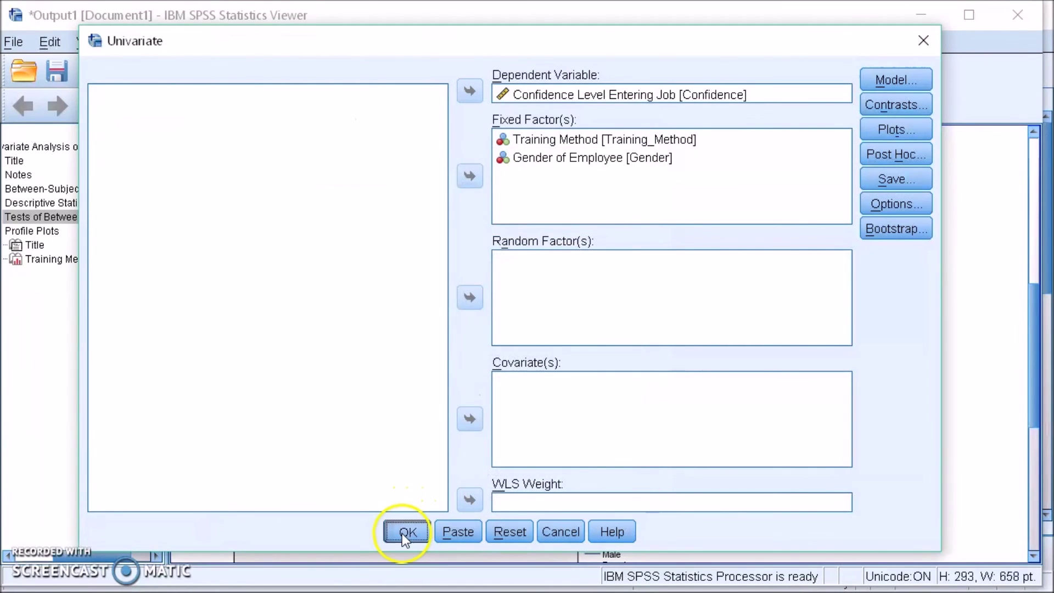
left_click(406, 532)
- Examine the training method Pairwise Comparisons against the profile plot, and revisit the Tests of Between-Subjects Effects table
scroll(614, 352, "down", 10)
scroll(626, 357, "down", 8)
scroll(625, 357, "down", 2)
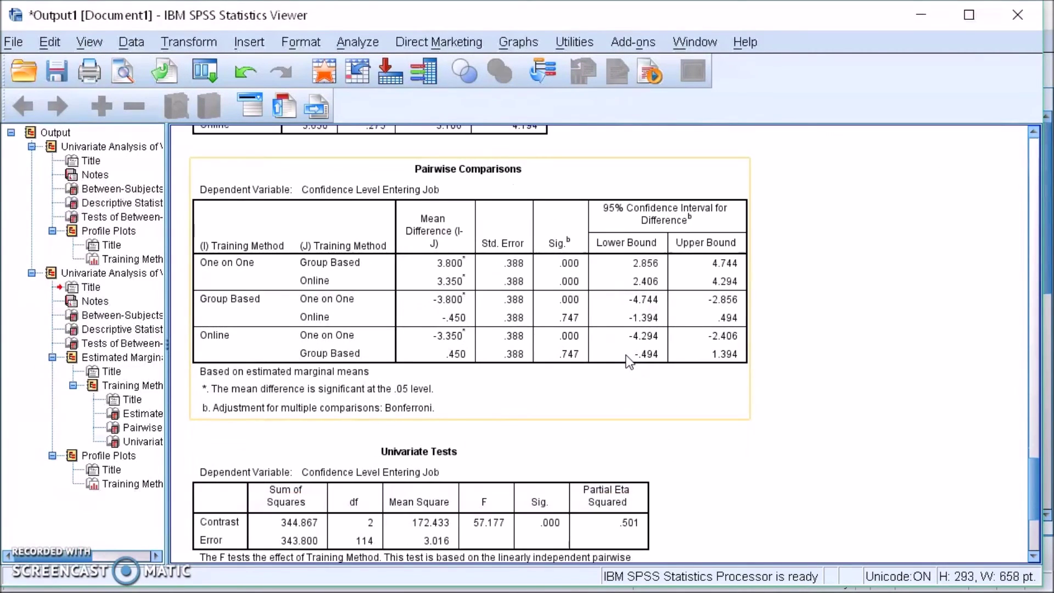
left_click(217, 274)
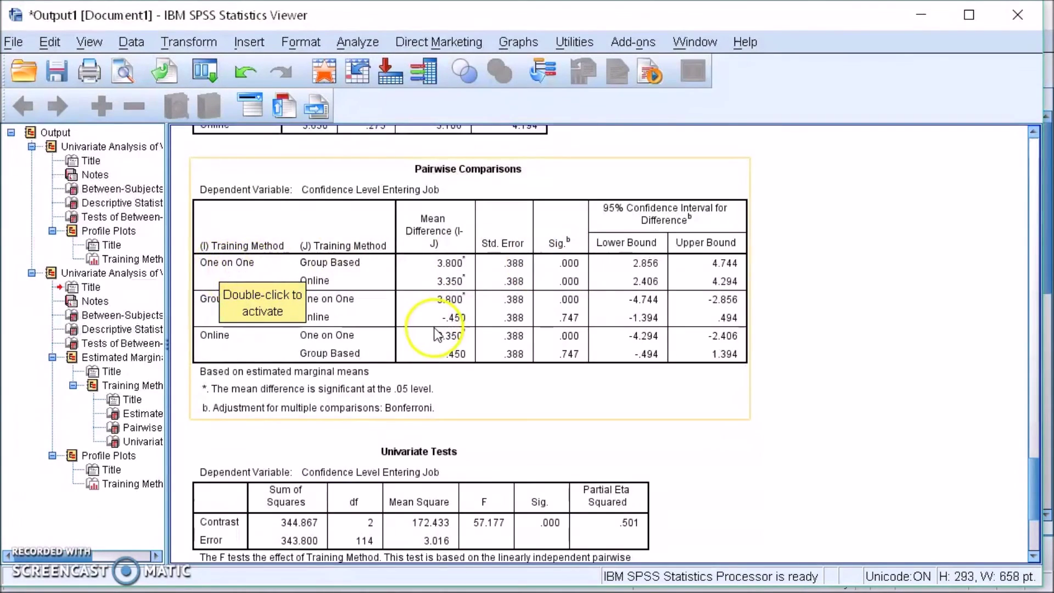
scroll(388, 274, "down", 10)
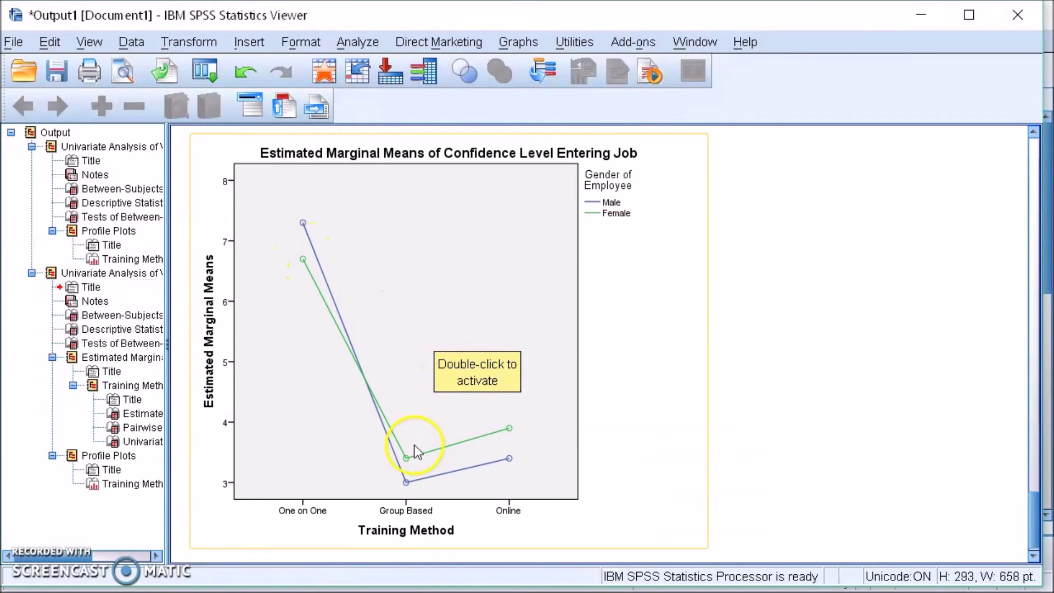
scroll(466, 356, "up", 8)
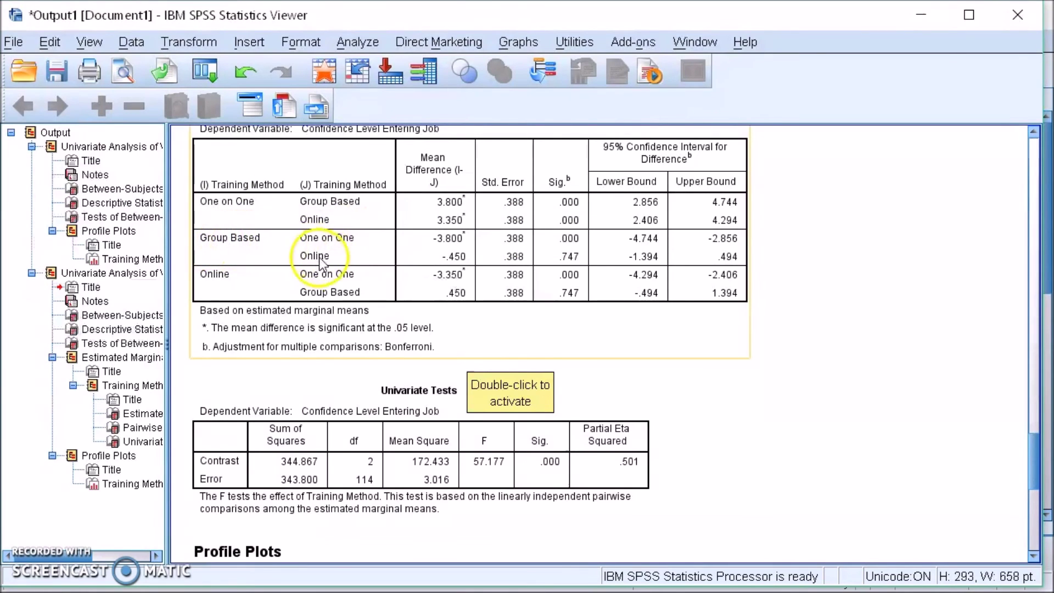
scroll(510, 357, "down", 10)
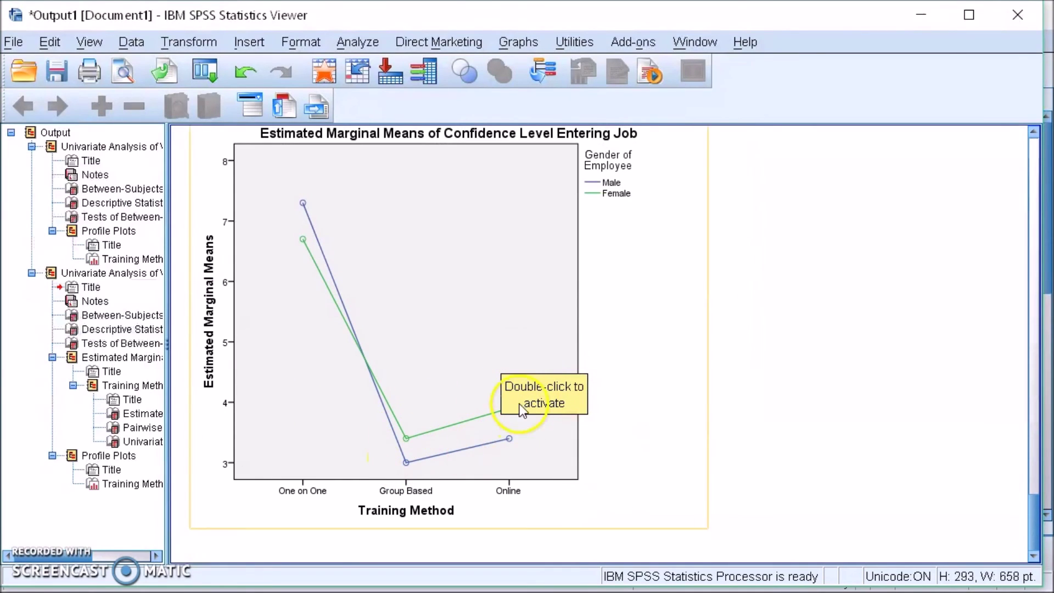
scroll(526, 375, "up", 5)
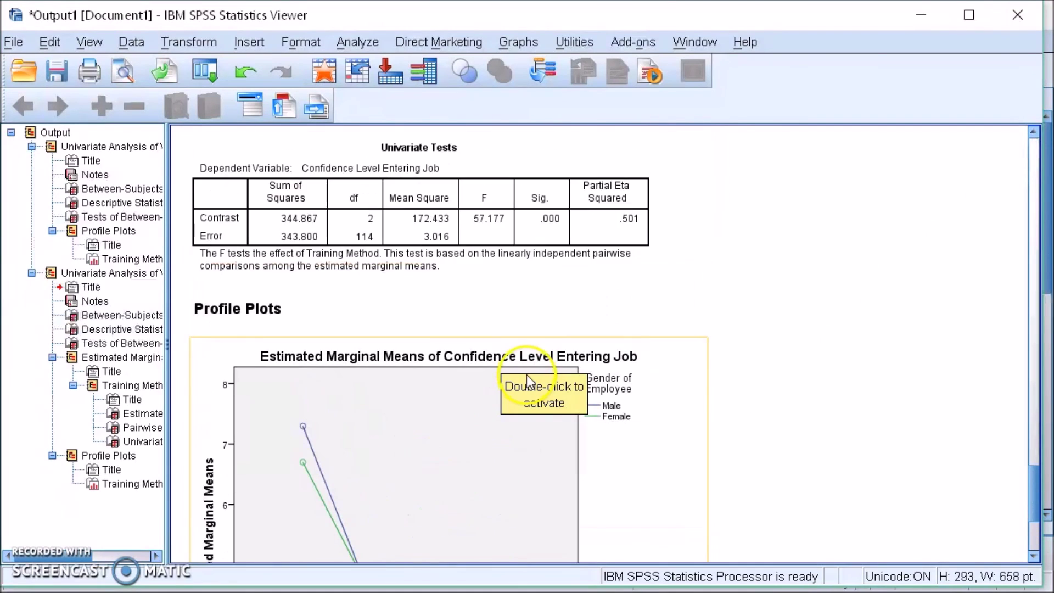
scroll(525, 375, "up", 15)
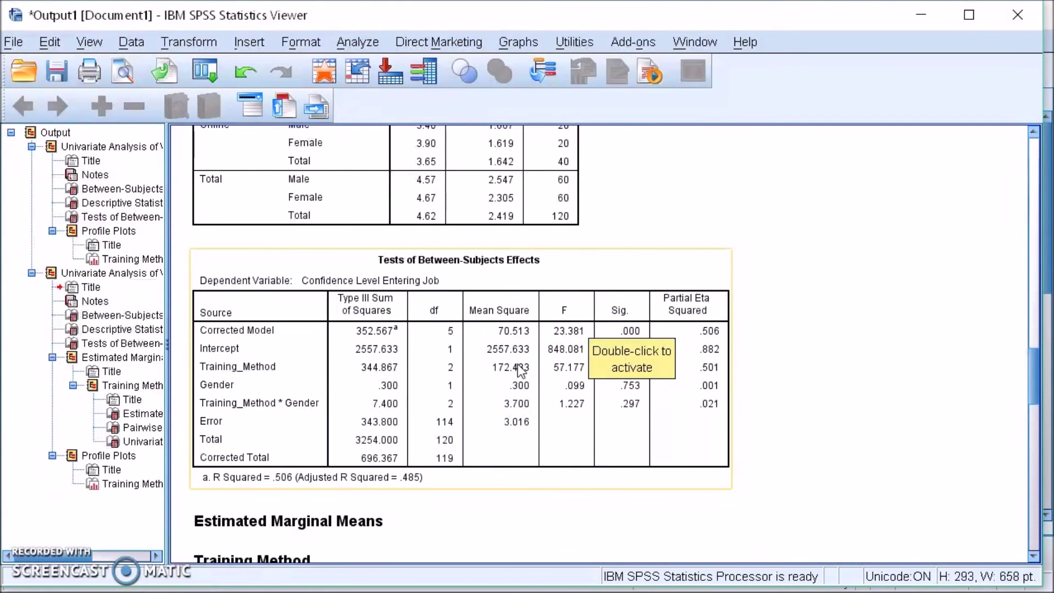
left_click(214, 102)
left_click(216, 103)
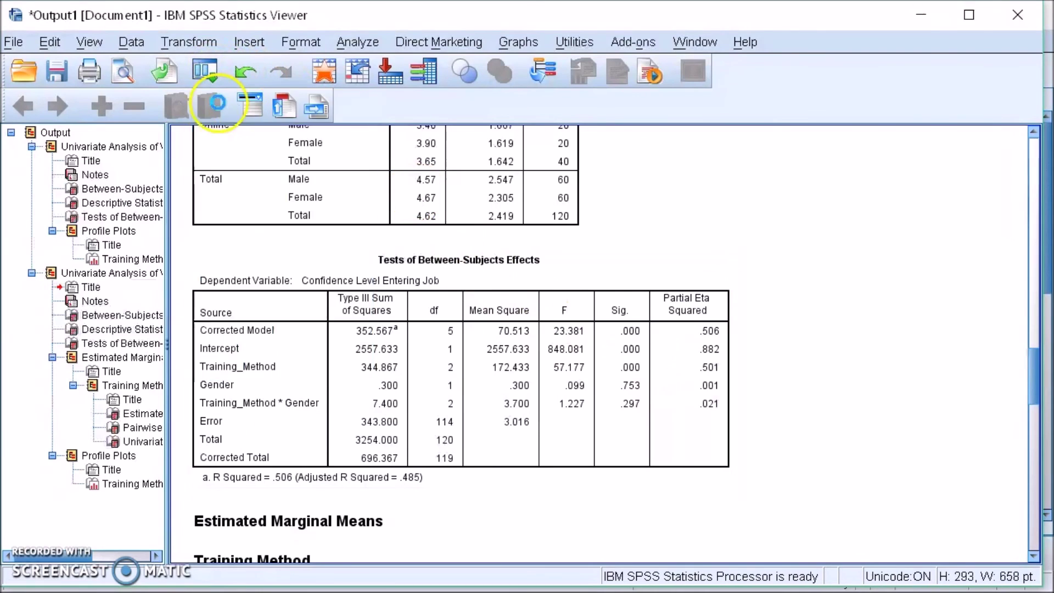
left_click(549, 530)
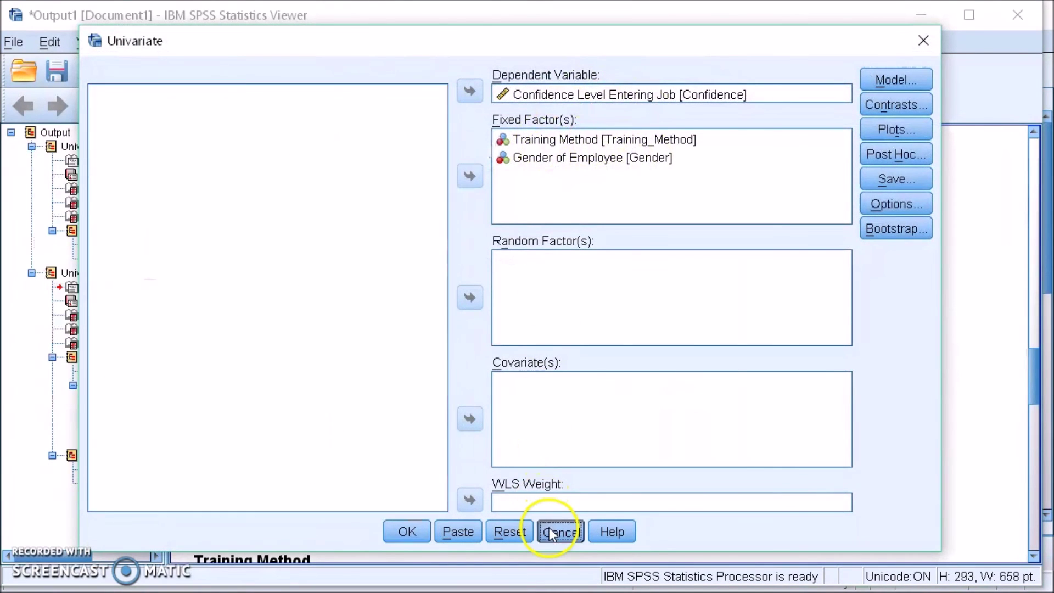
scroll(313, 347, "down", 1)
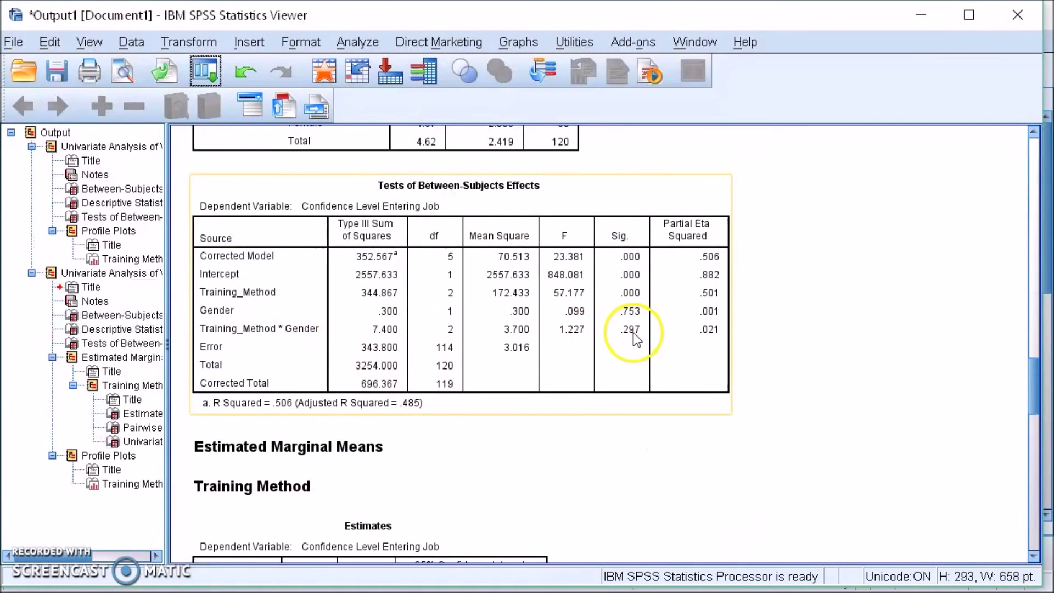